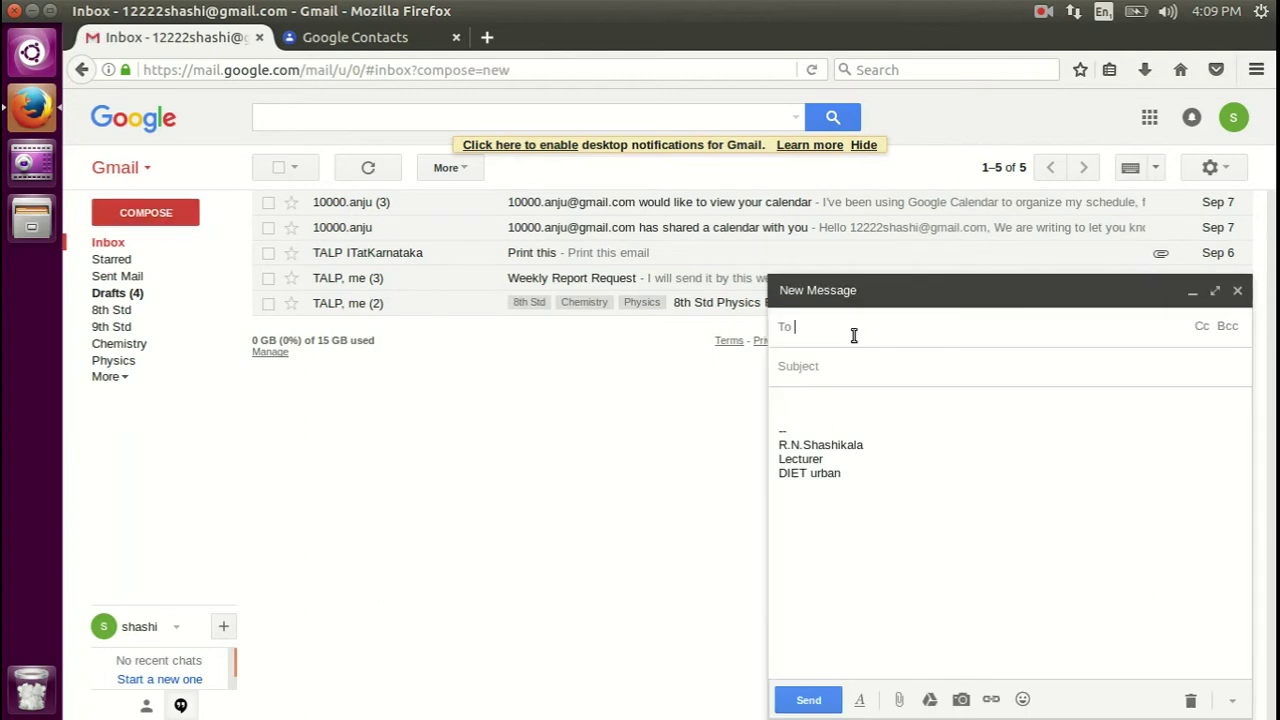
# Check the recipient suggestions for "r" in the new message and discard the draft
pyautogui.write('r')
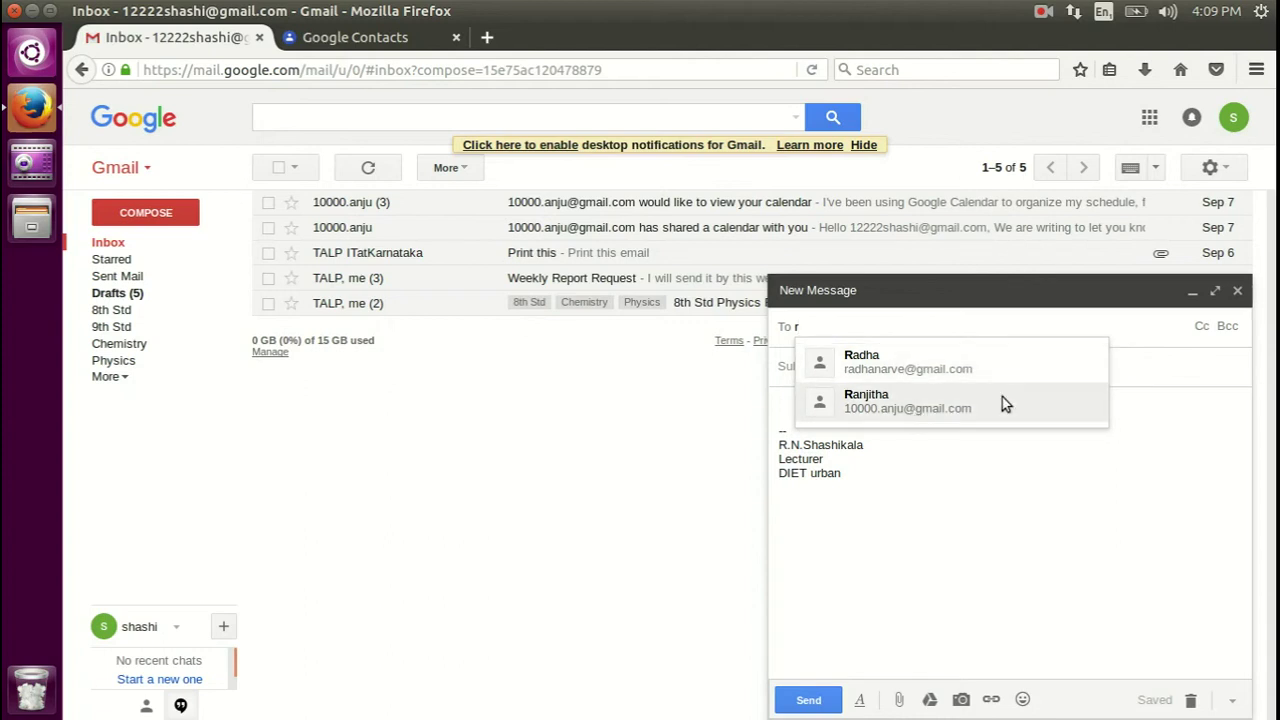
pyautogui.click(1191, 702)
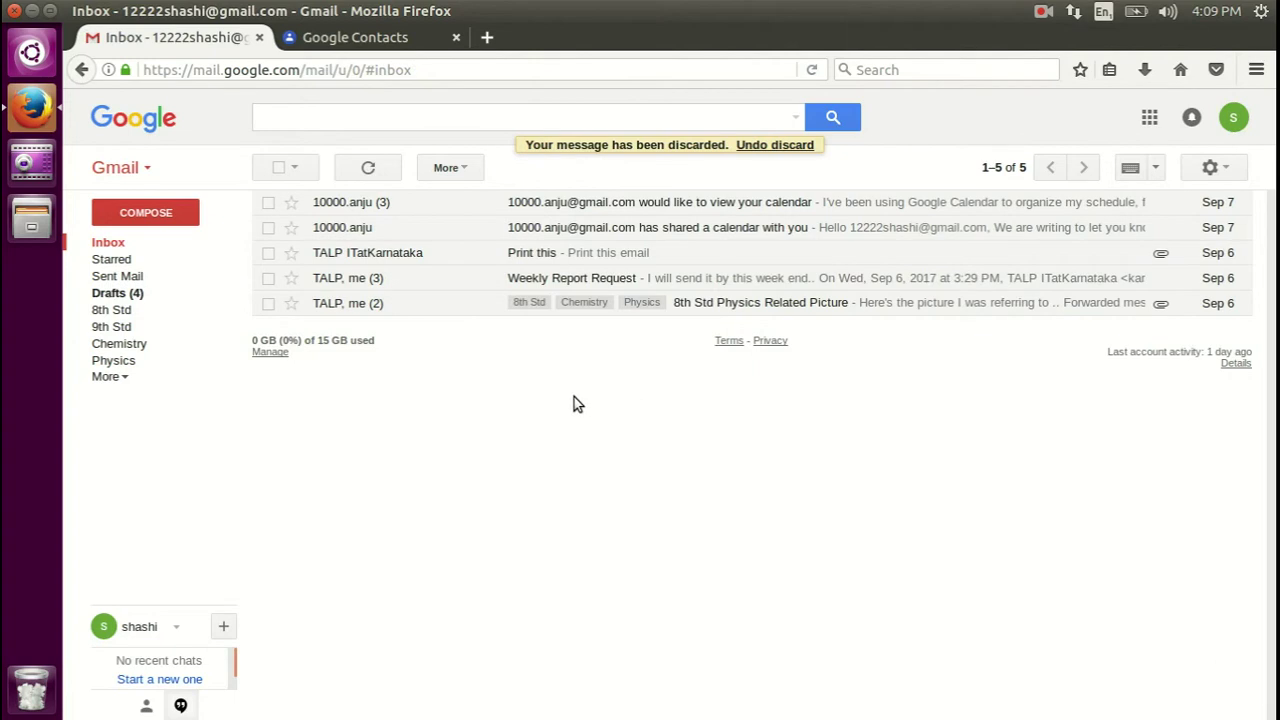
# Open Google Contacts from Gmail and compare the contact lists of the two open accounts
pyautogui.click(150, 170)
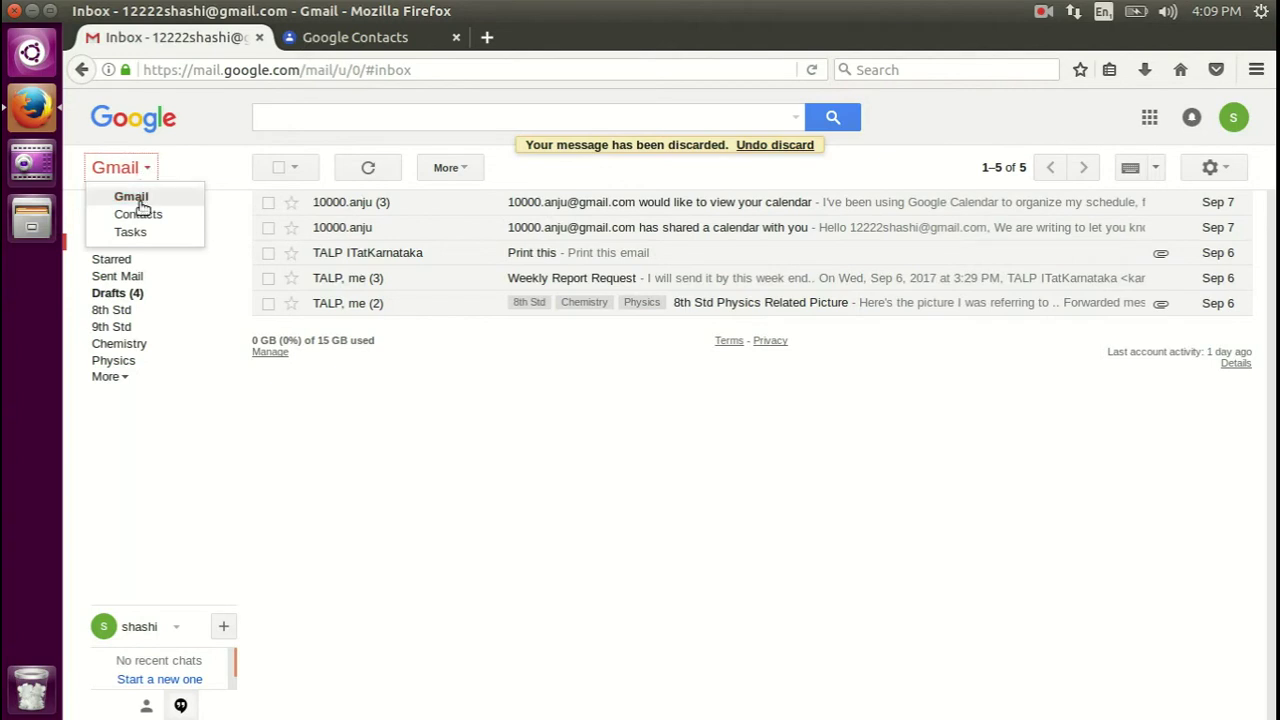
pyautogui.click(143, 223)
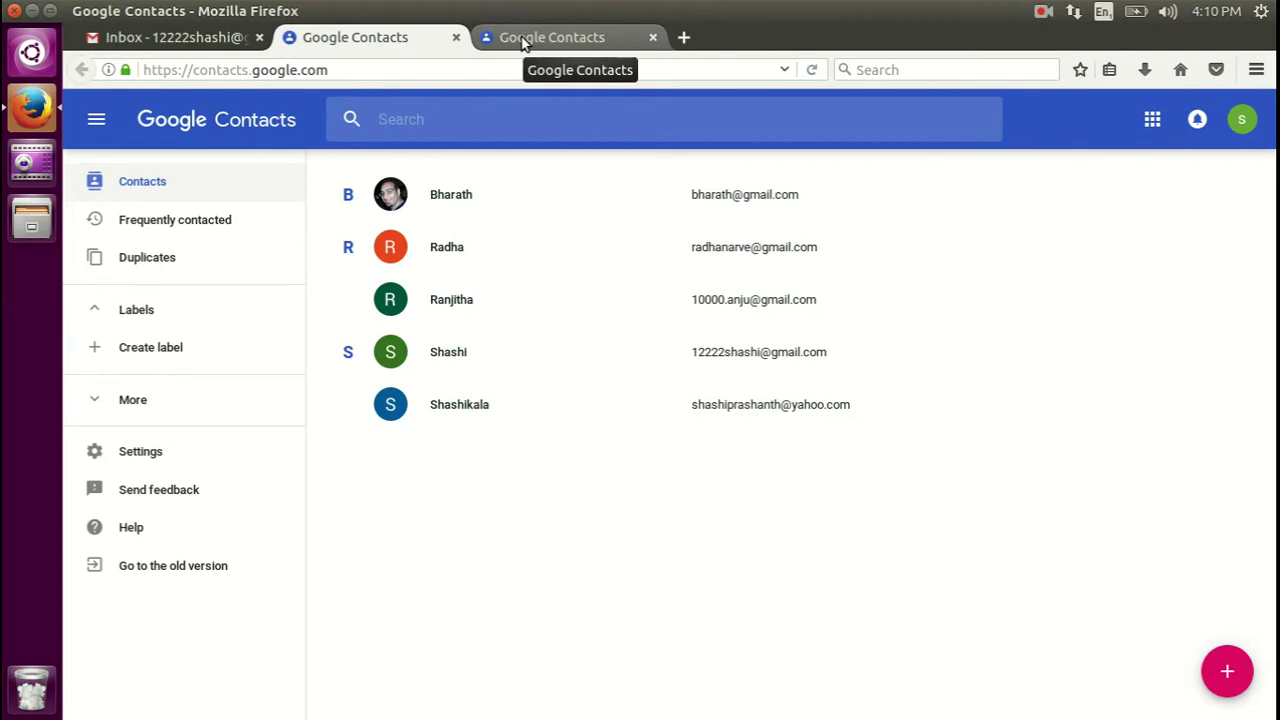
pyautogui.click(172, 41)
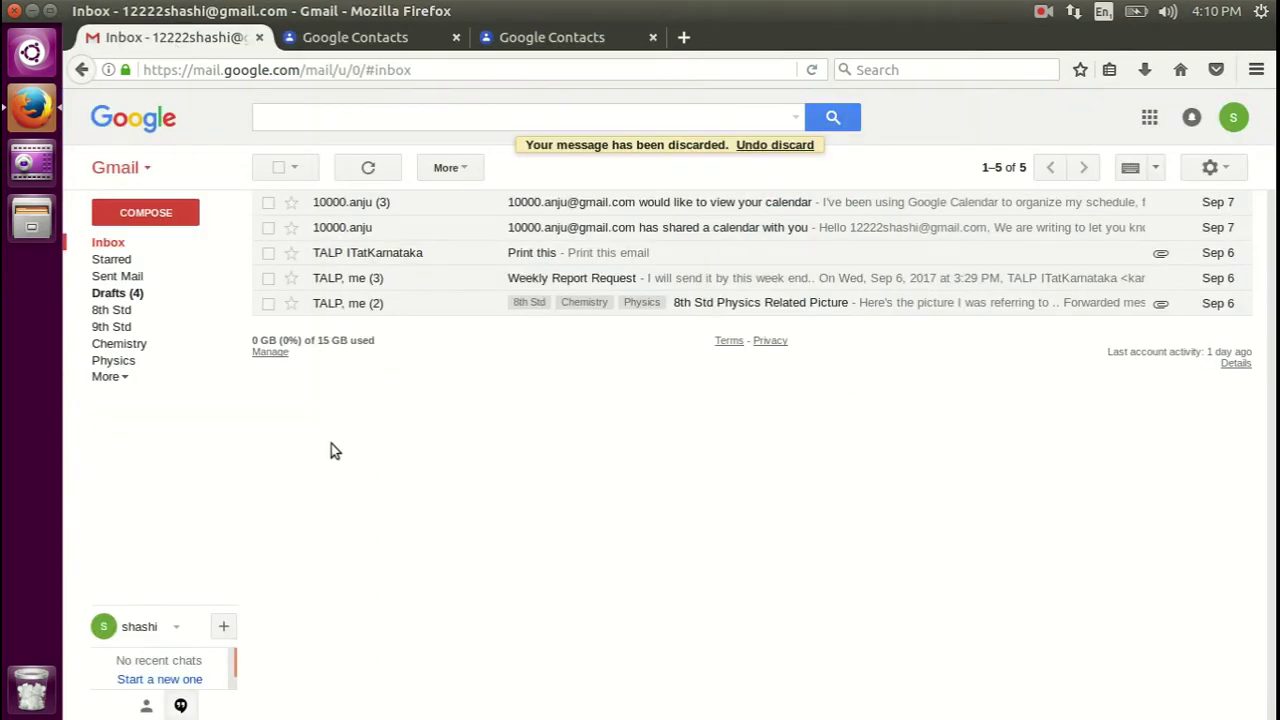
pyautogui.click(380, 47)
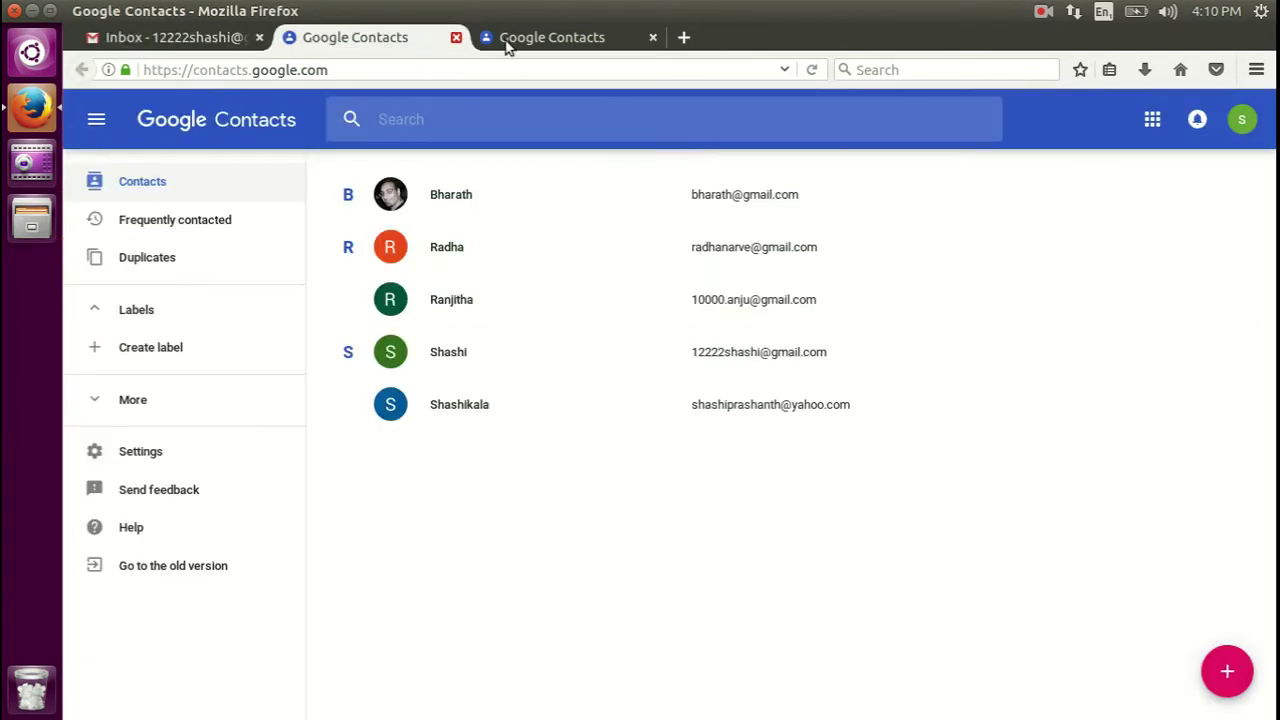
pyautogui.click(535, 48)
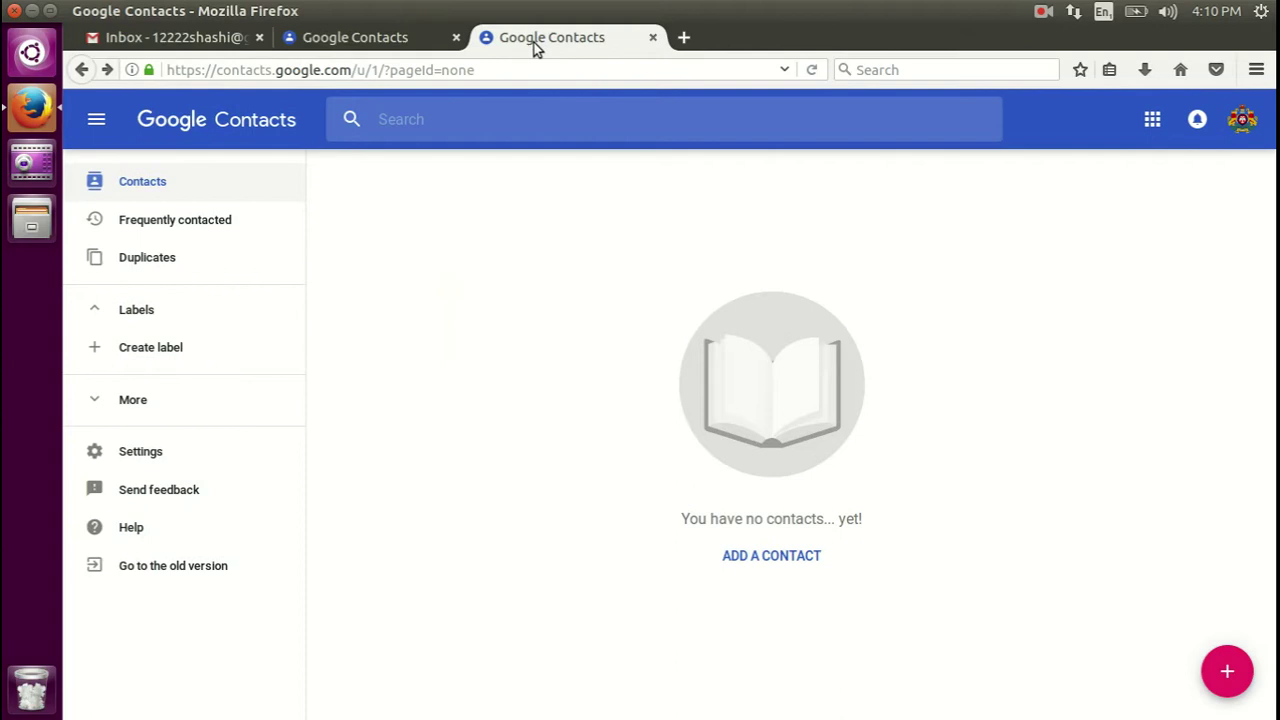
pyautogui.click(384, 31)
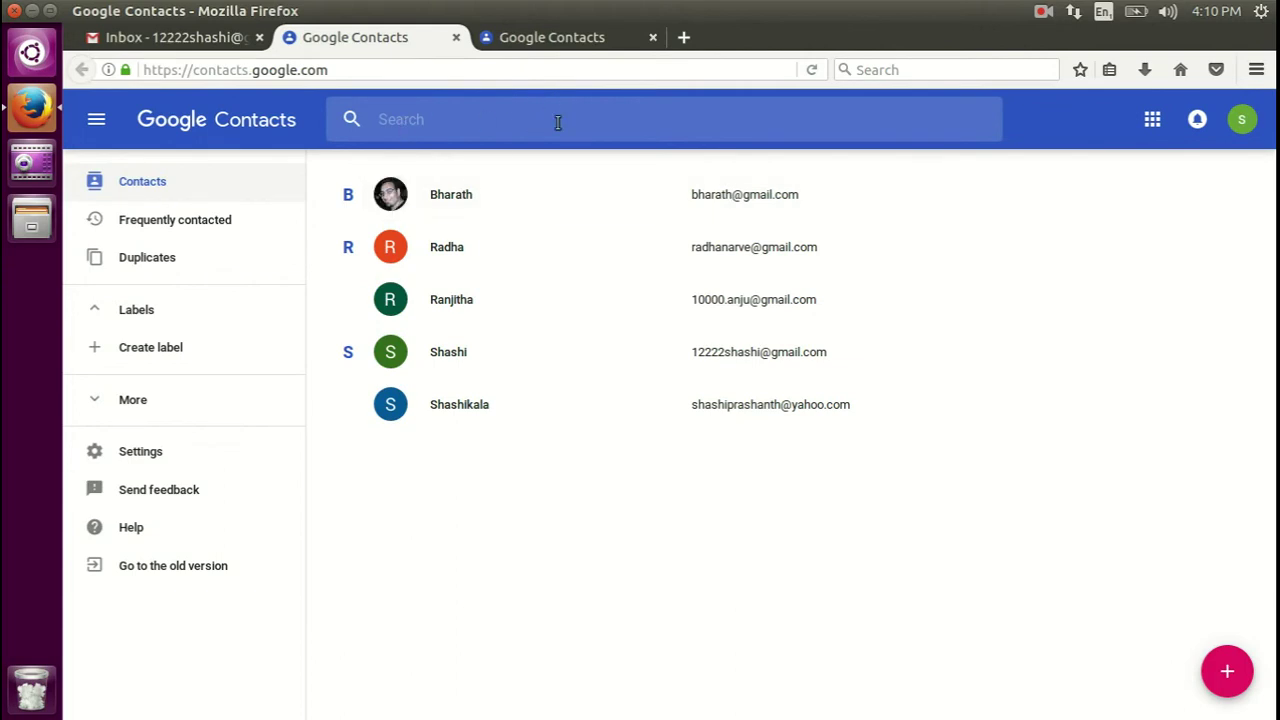
# Check which Google account is signed in on each of the two open Contacts pages
pyautogui.click(1242, 122)
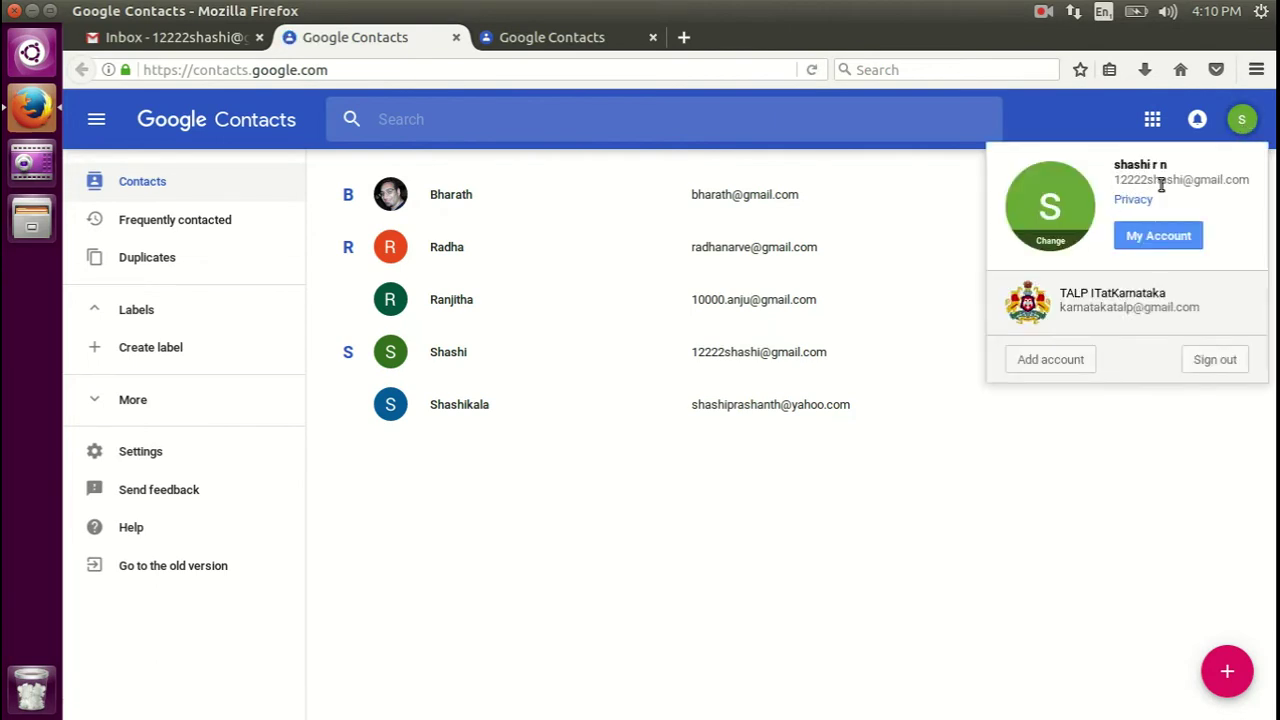
pyautogui.click(552, 555)
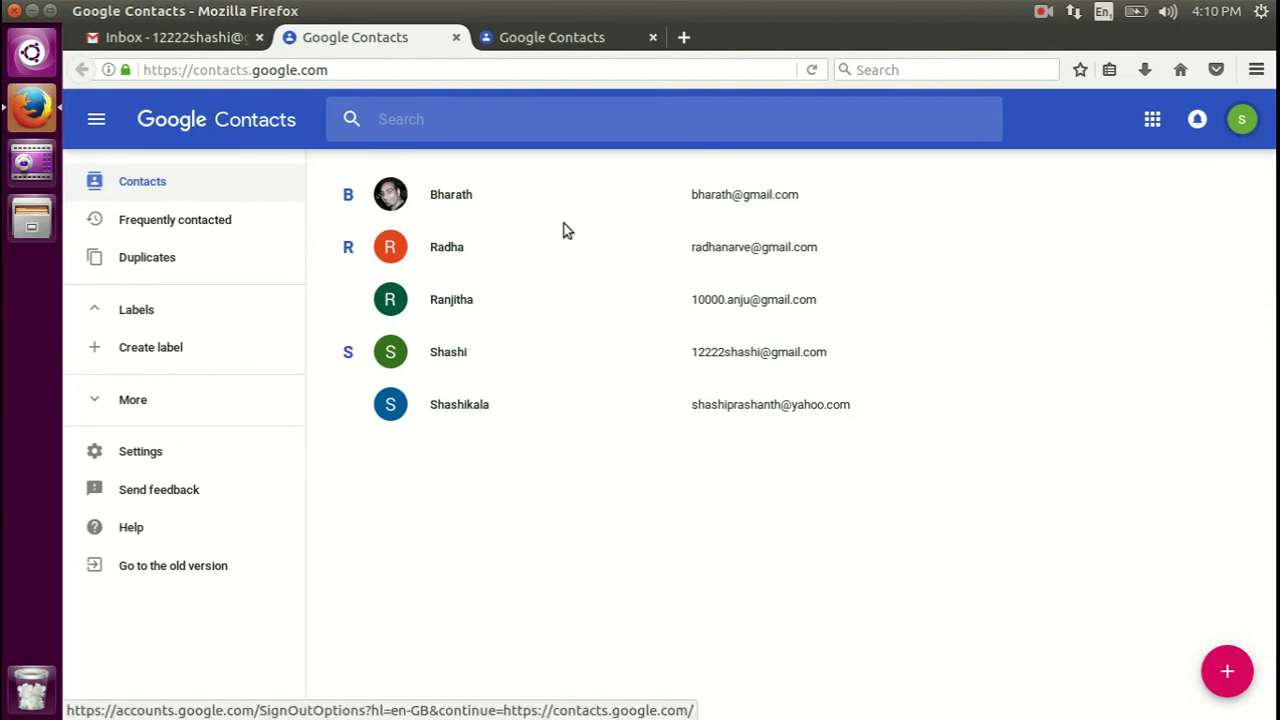
pyautogui.click(548, 50)
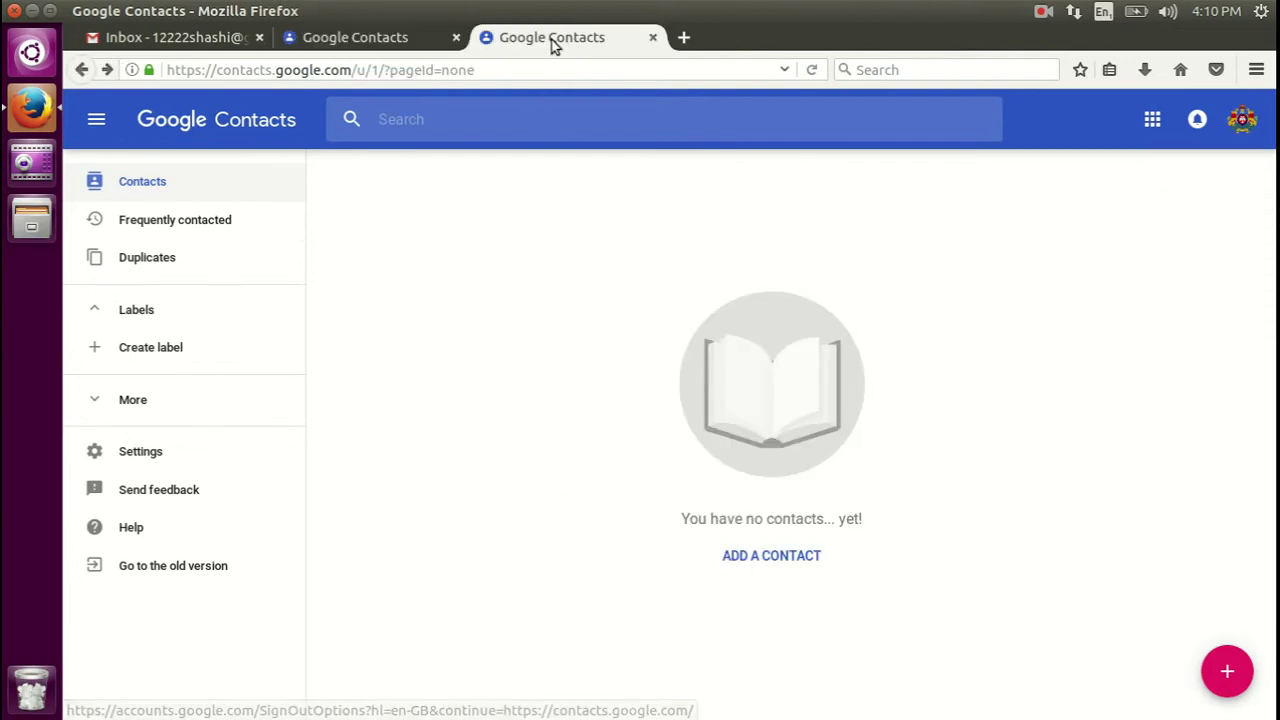
pyautogui.click(1242, 119)
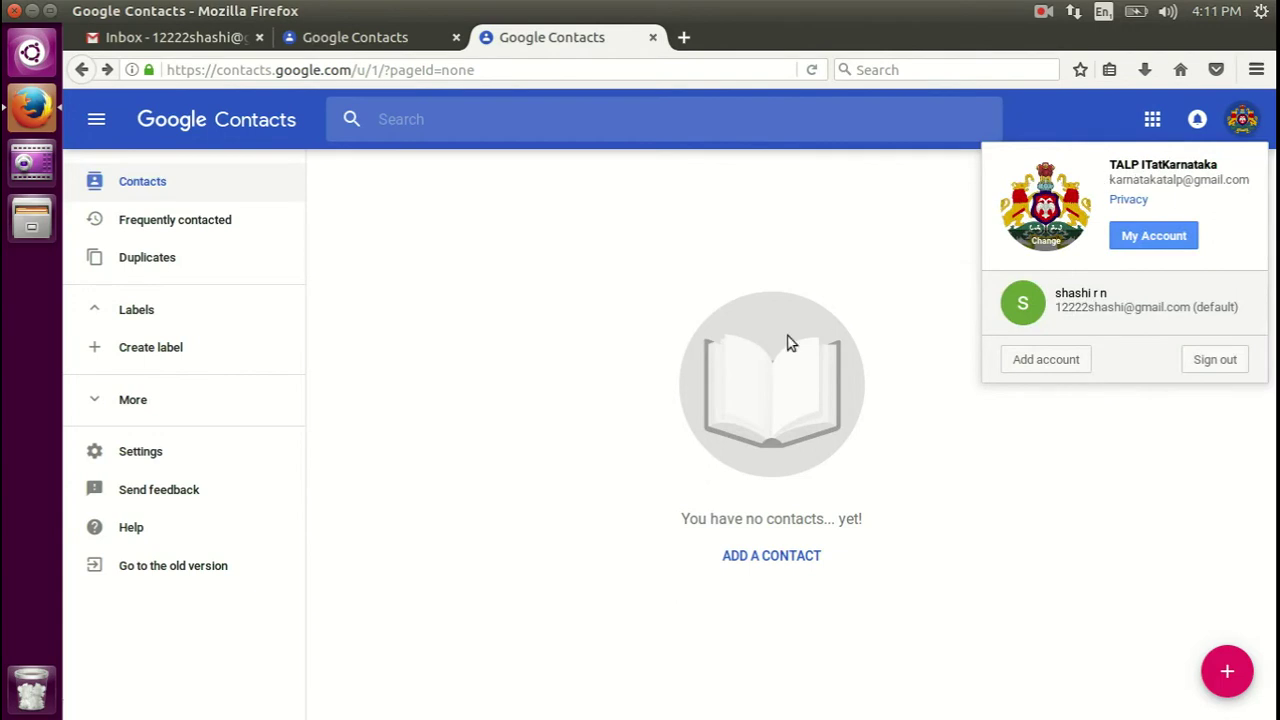
pyautogui.click(527, 421)
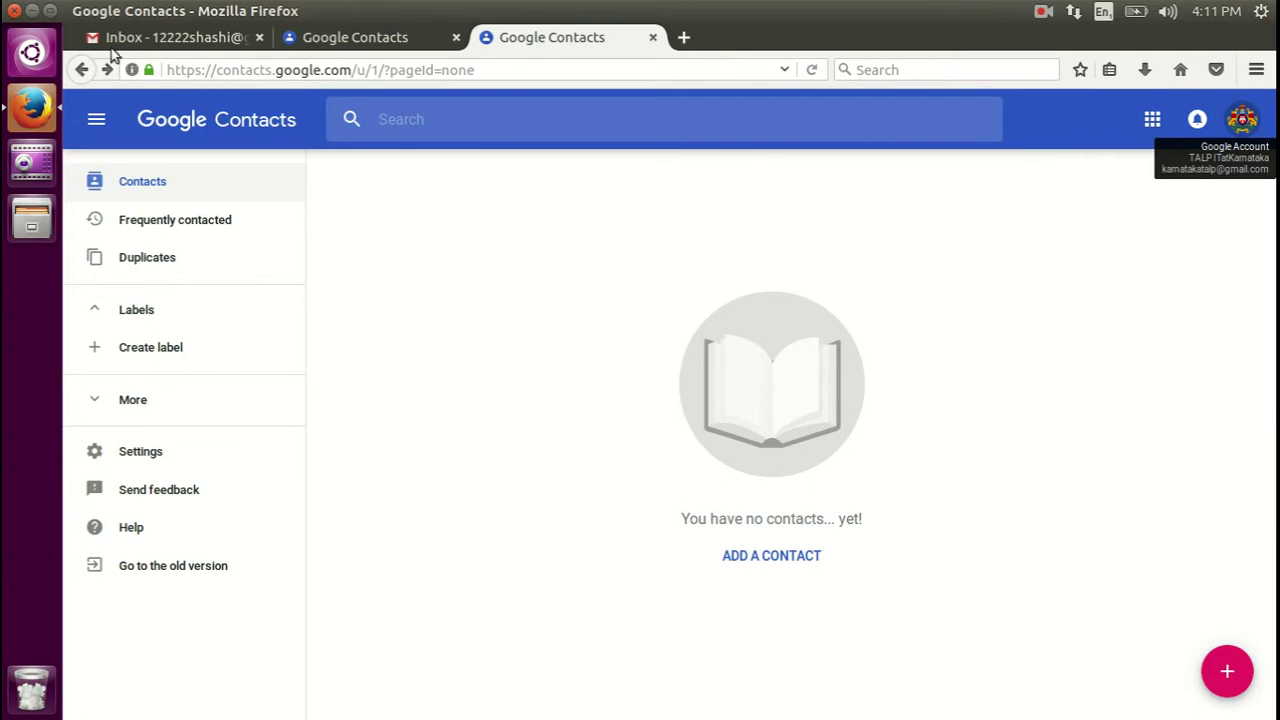
# Reload the second account's Contacts page and compare it with the first account's contact list
pyautogui.click(815, 70)
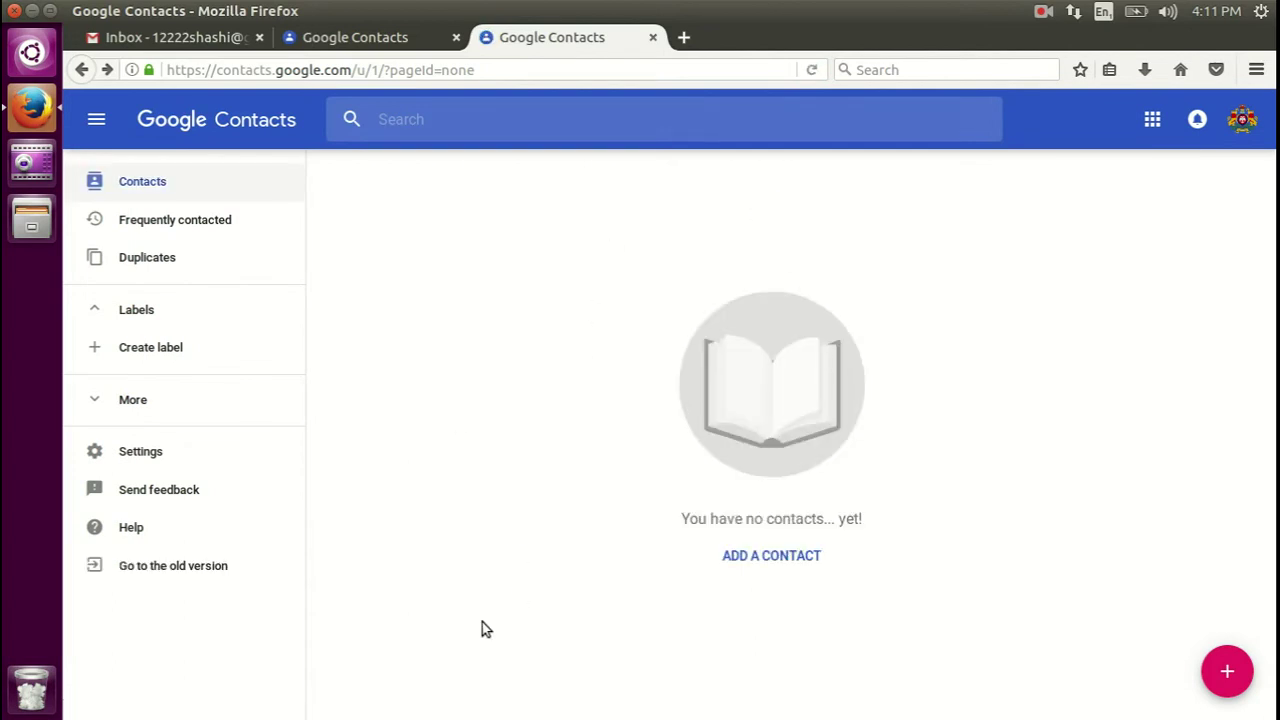
pyautogui.click(374, 33)
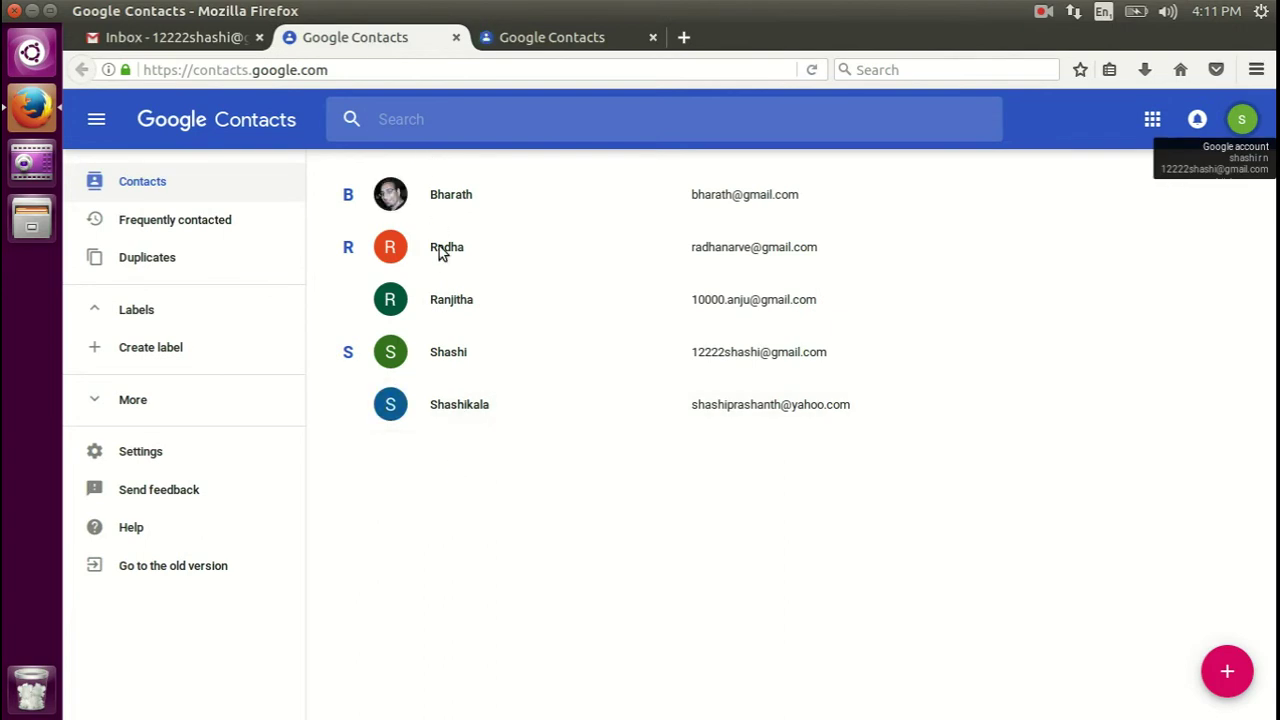
pyautogui.click(578, 42)
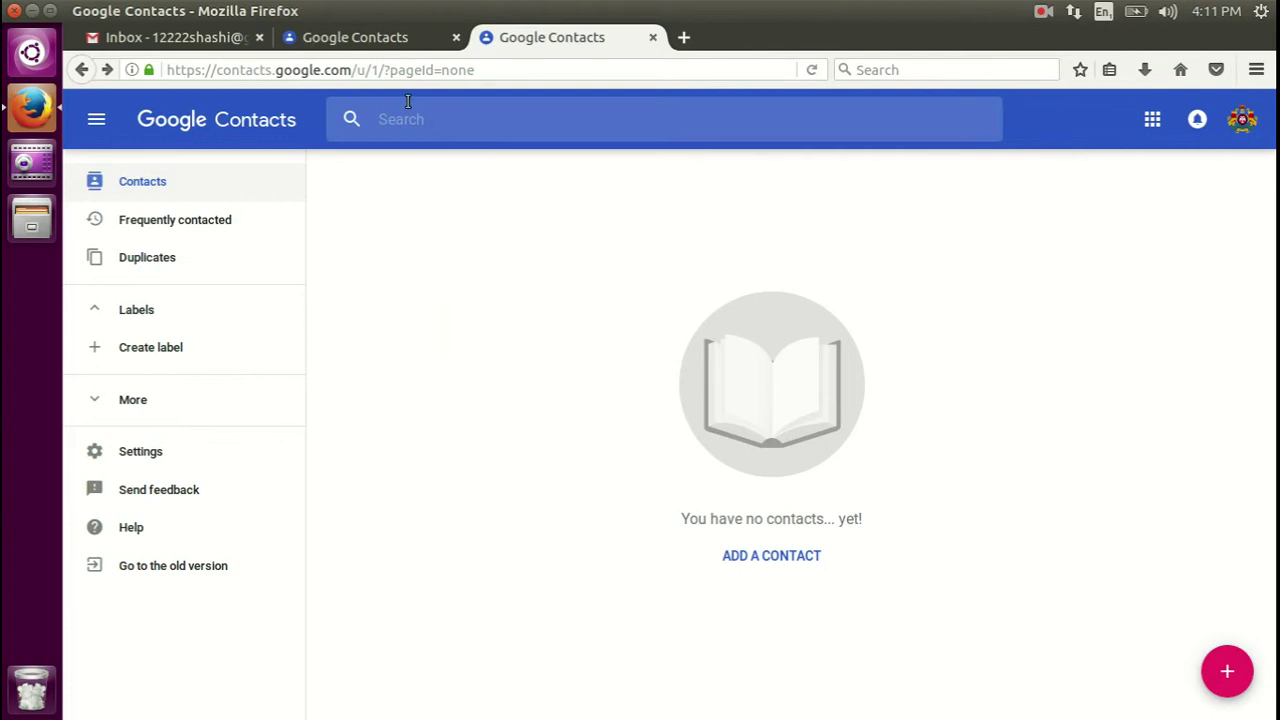
# Start an export from the first account's contact list and go to the old version of Google Contacts
pyautogui.click(364, 38)
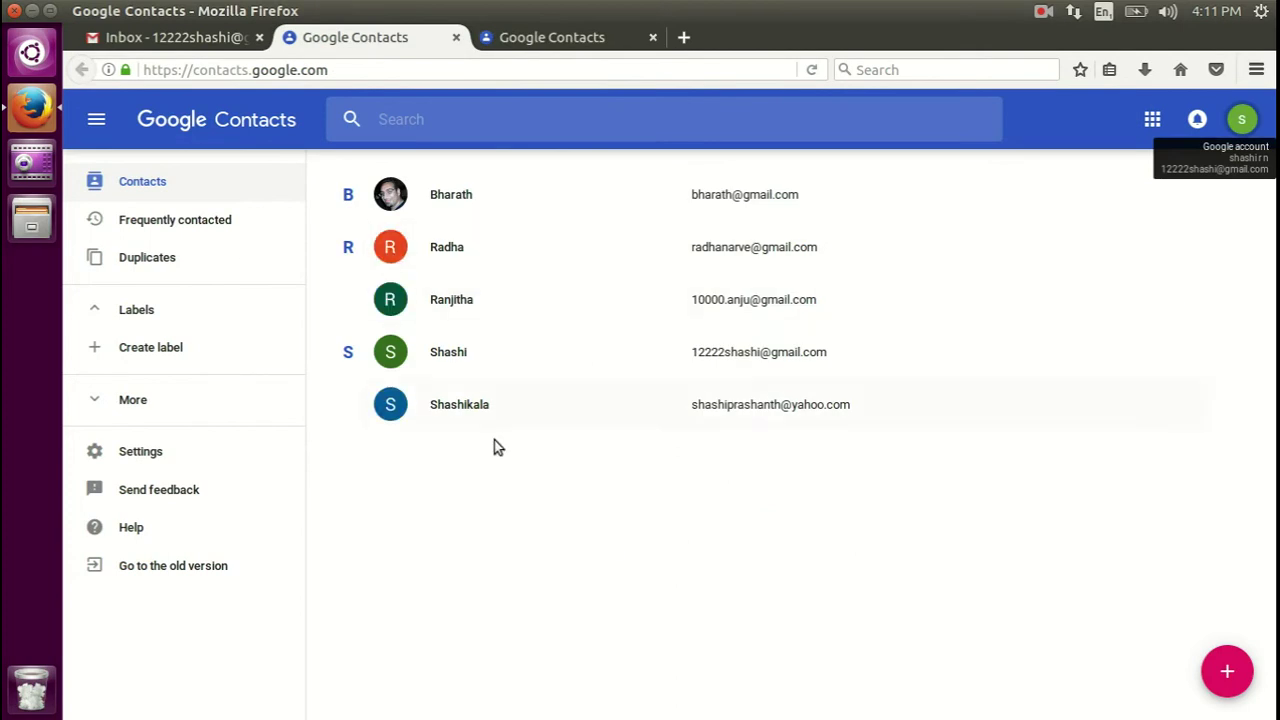
pyautogui.click(98, 404)
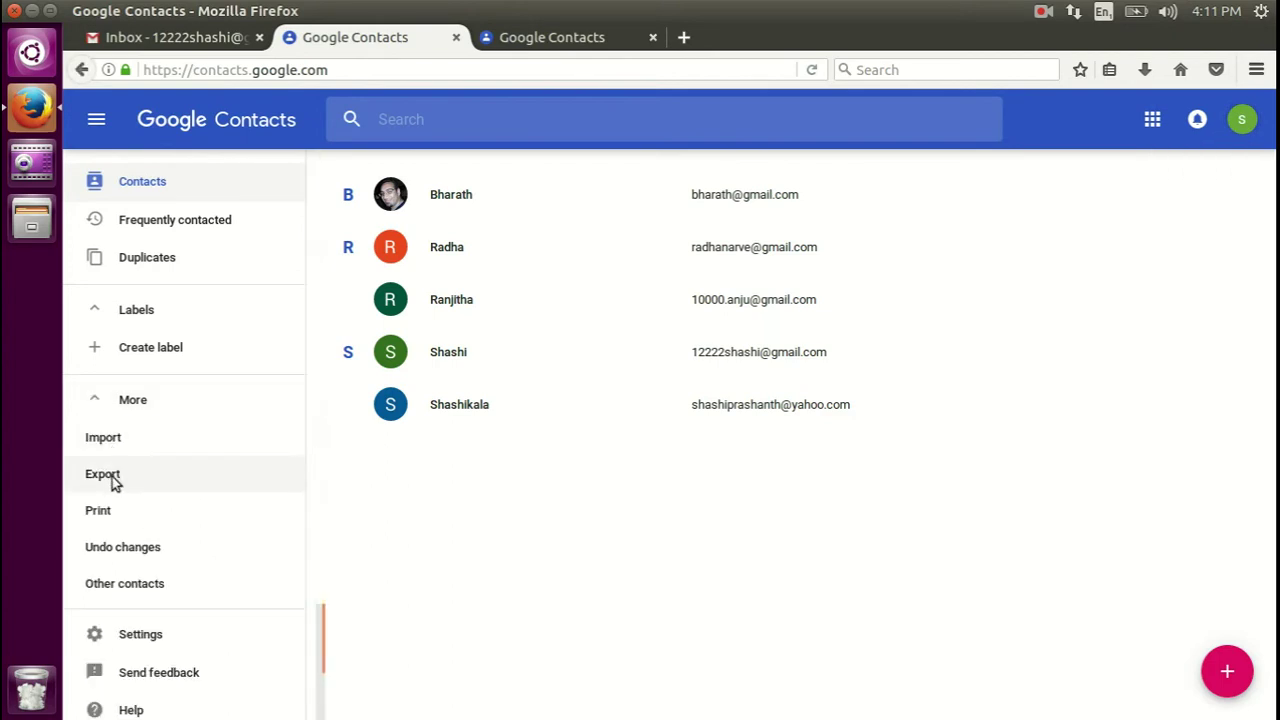
pyautogui.click(114, 482)
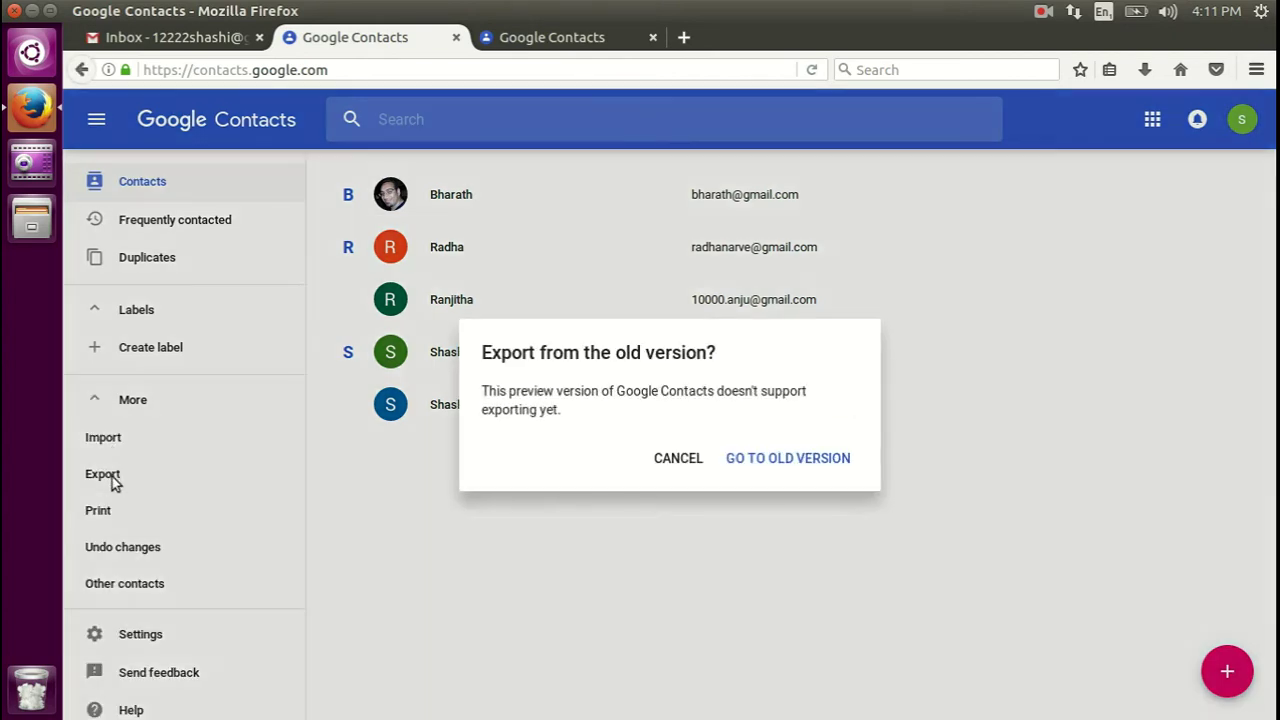
pyautogui.click(767, 460)
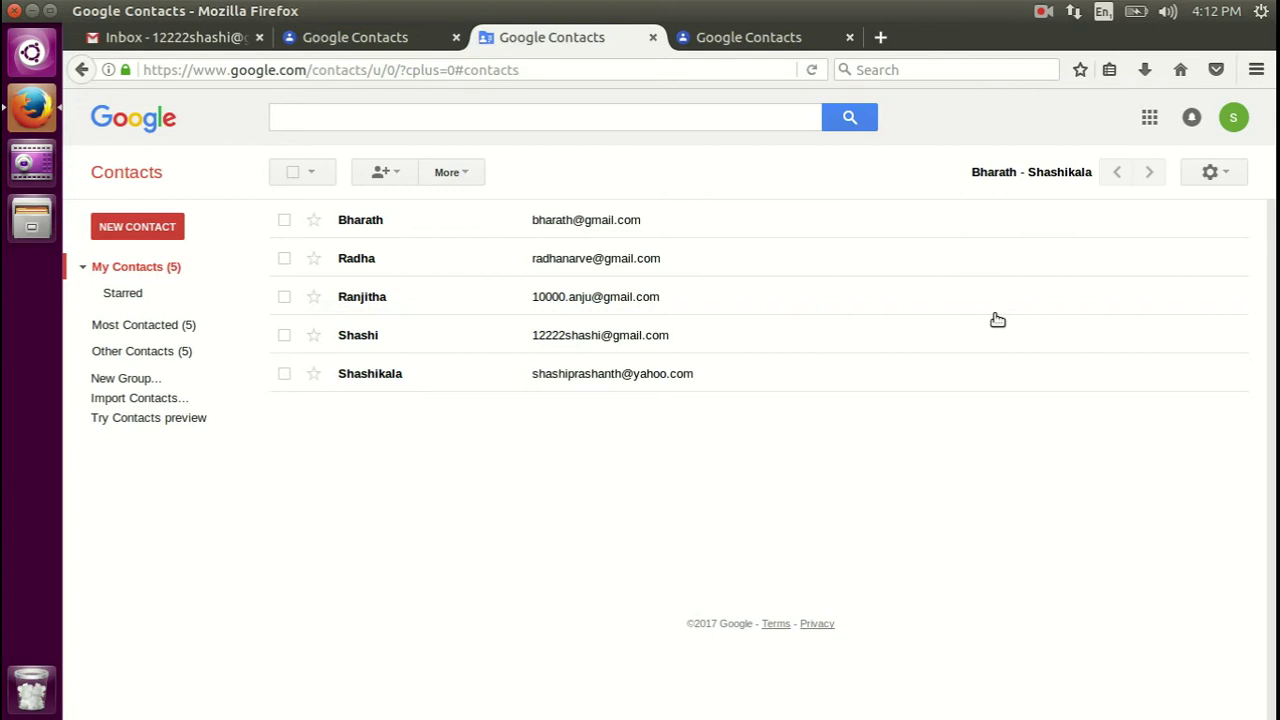
# Select every listed contact, export all contacts in Google CSV format, and save the google.csv file
pyautogui.click(362, 264)
pyautogui.click(295, 172)
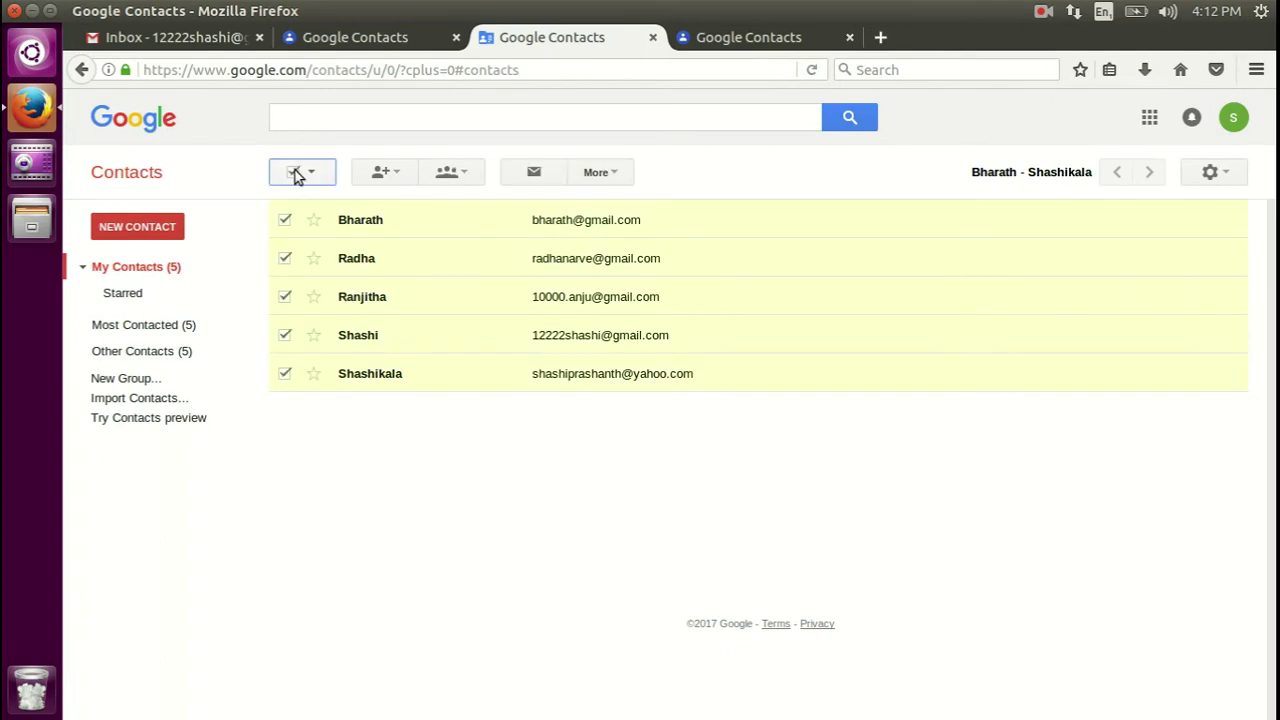
pyautogui.click(618, 174)
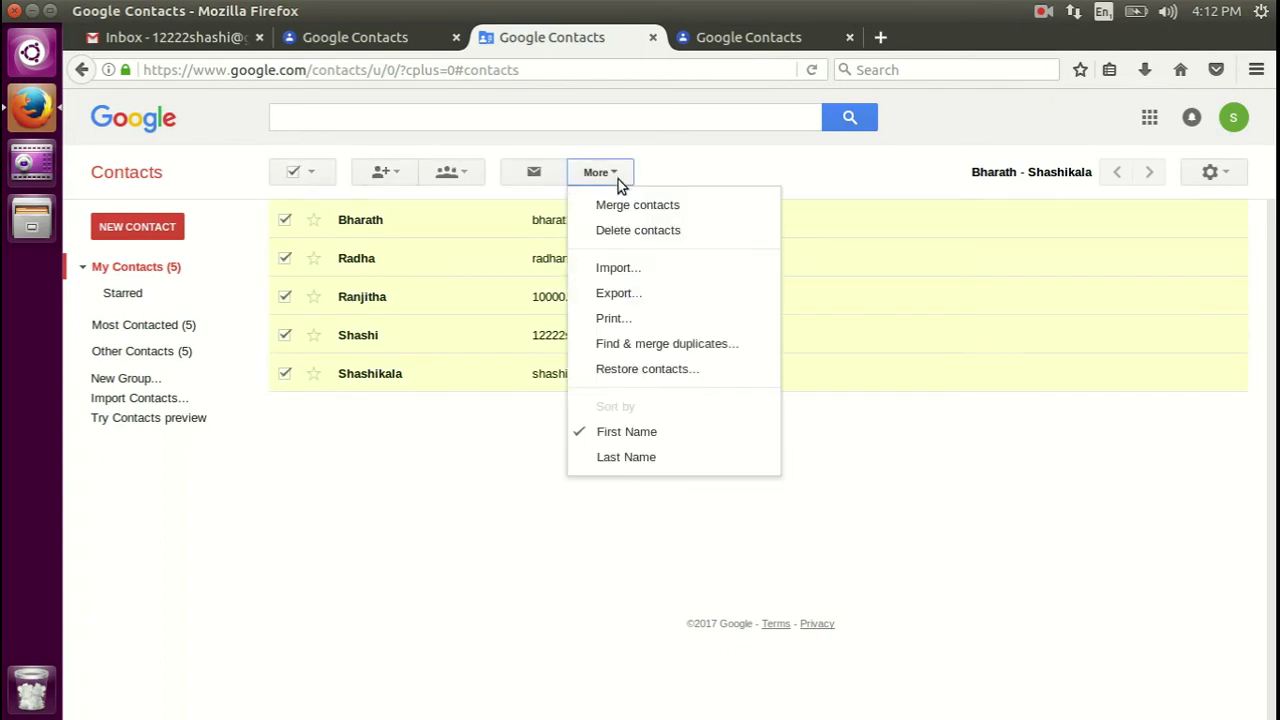
pyautogui.click(615, 293)
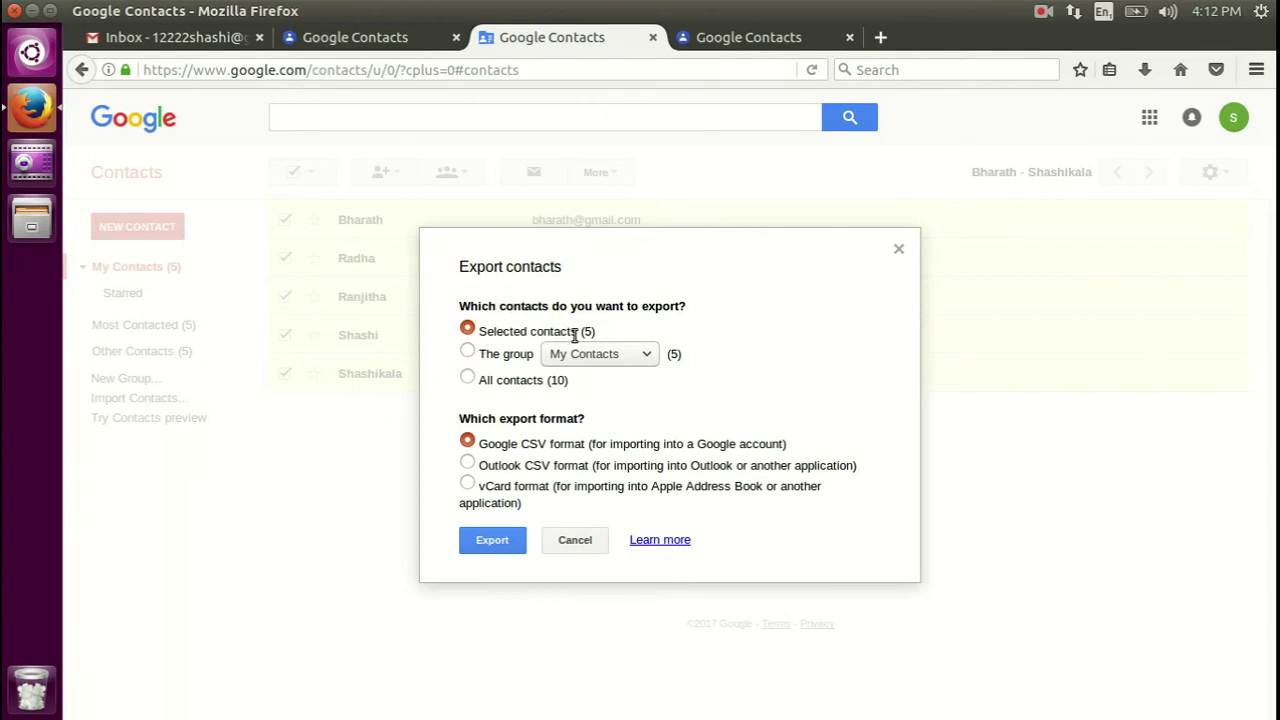
pyautogui.click(468, 380)
pyautogui.click(492, 540)
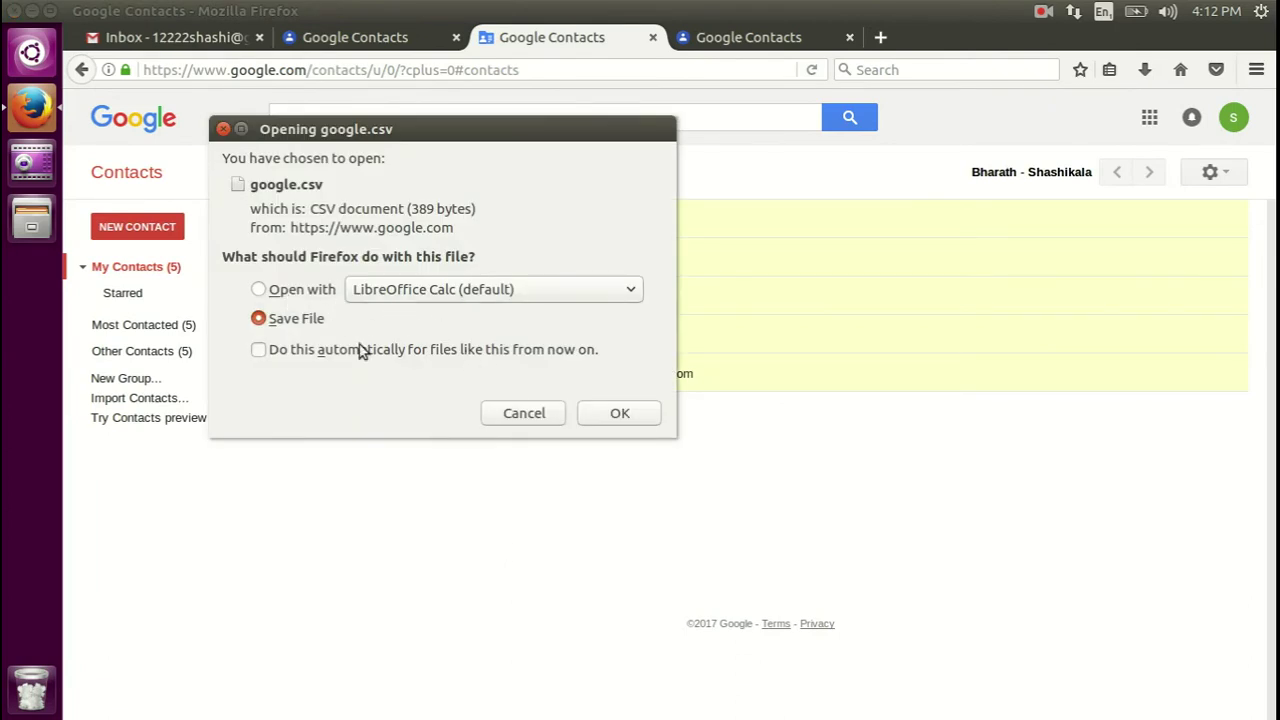
pyautogui.click(599, 414)
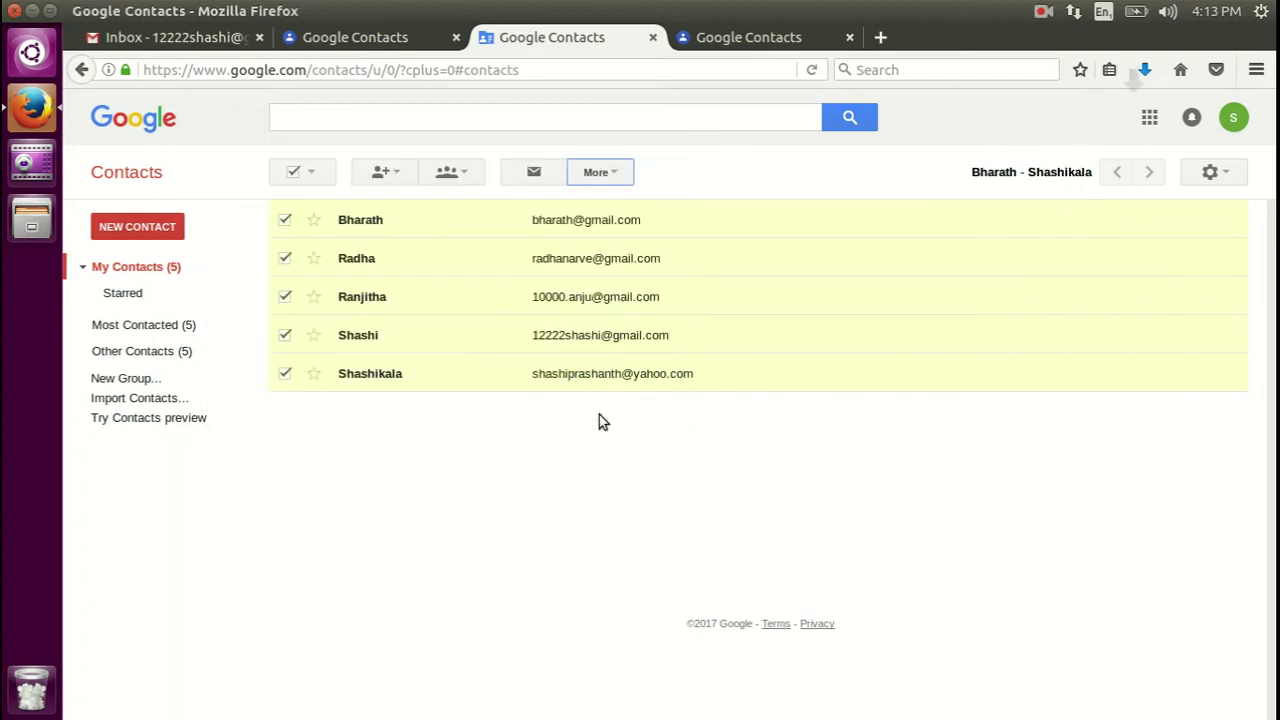
# Show the newly downloaded google.csv in its Downloads folder in the file manager
pyautogui.click(1146, 70)
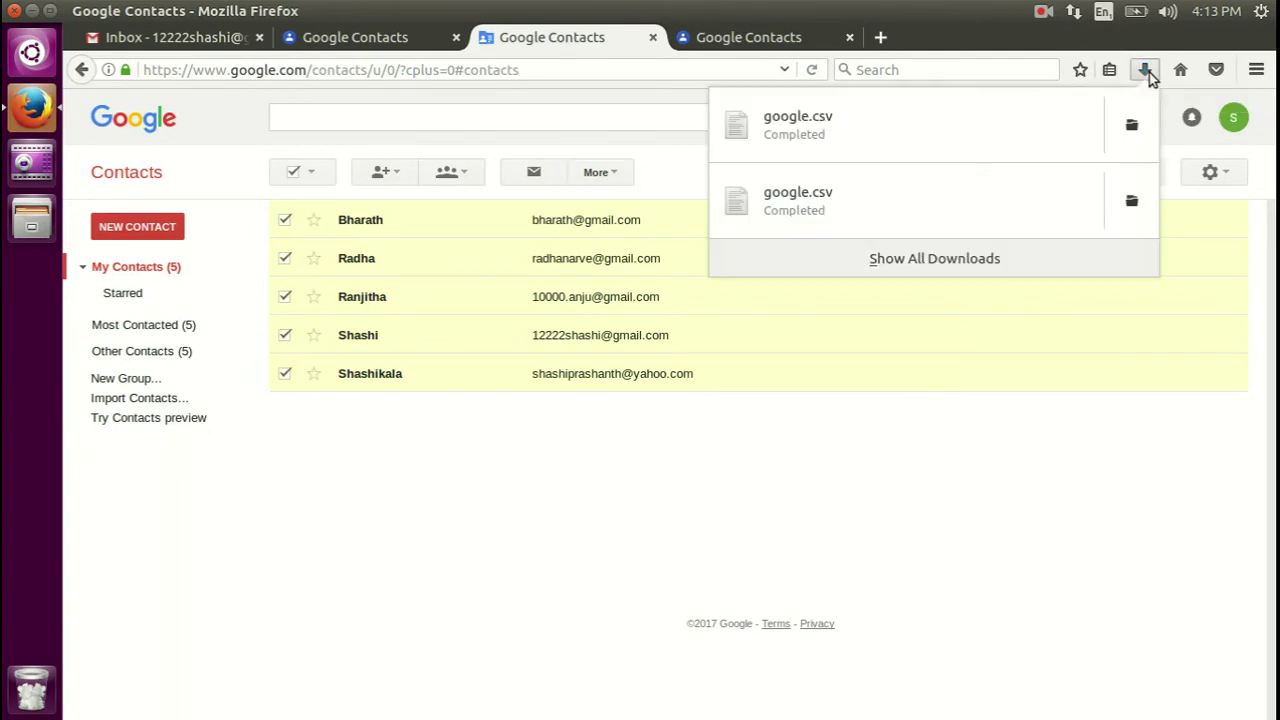
pyautogui.click(1133, 126)
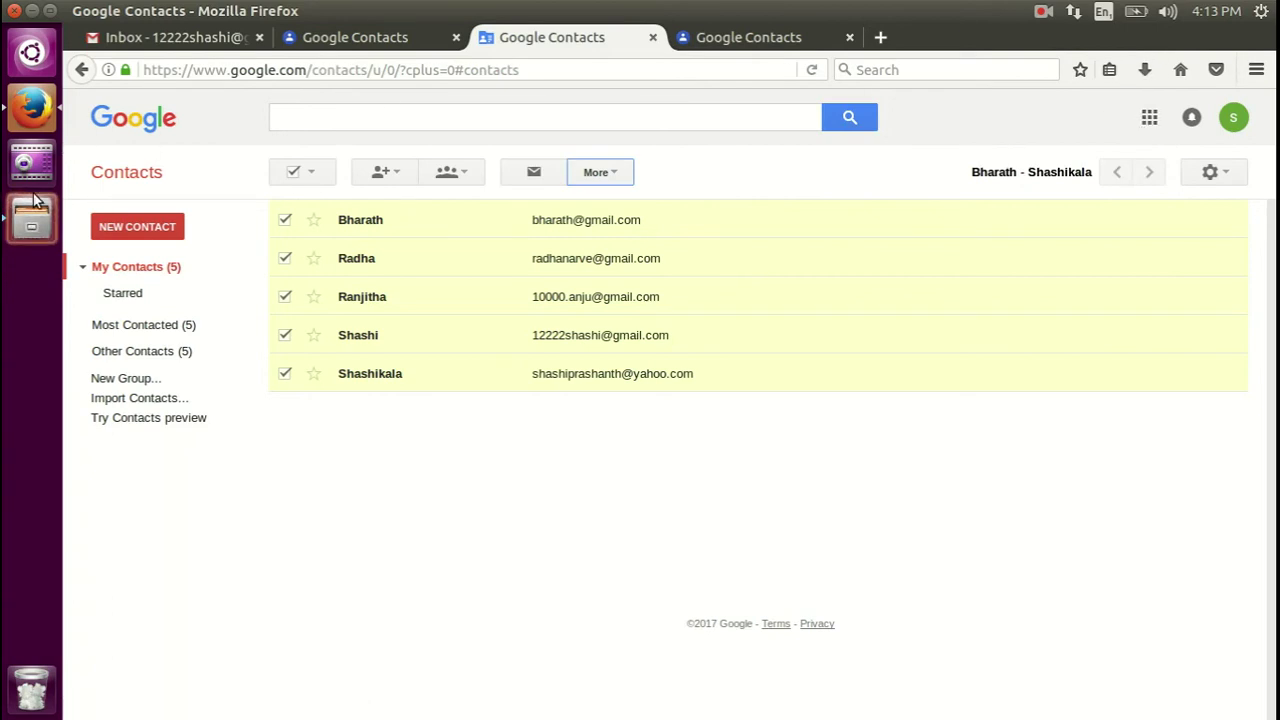
pyautogui.click(31, 218)
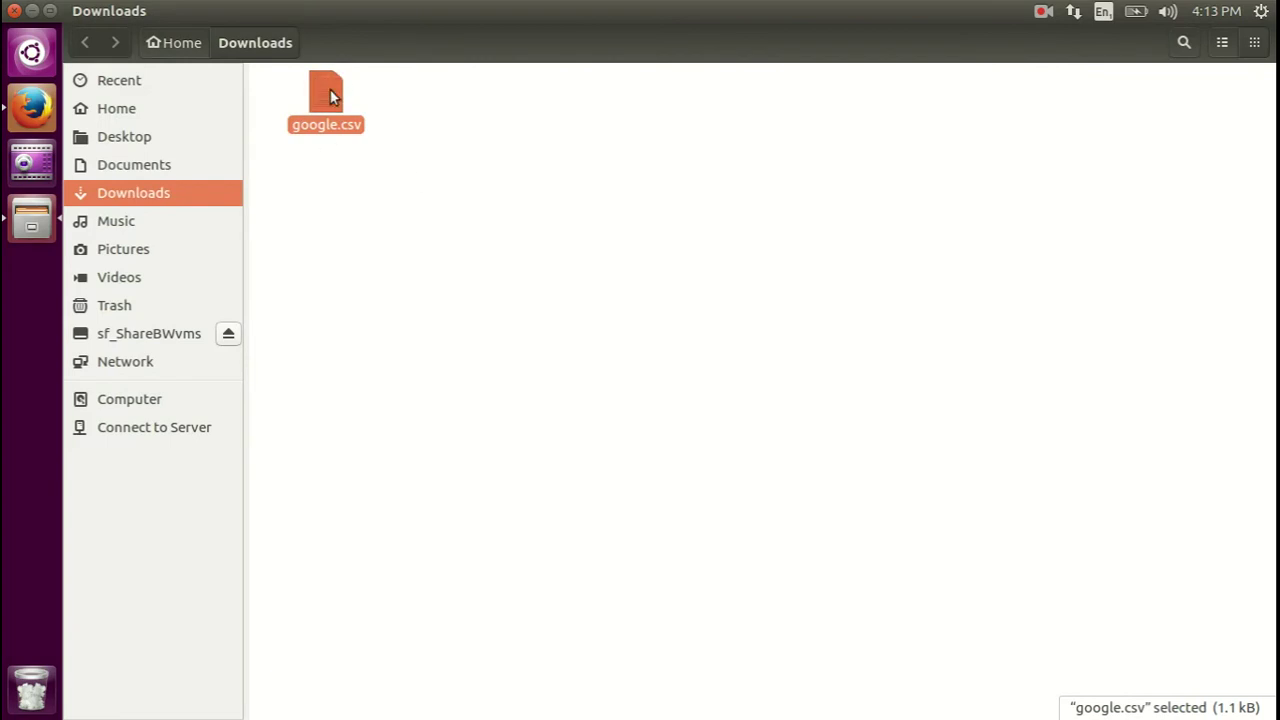
# Open google.csv from the Downloads folder in gedit to view the exported contacts as plain text
pyautogui.rightClick(331, 95)
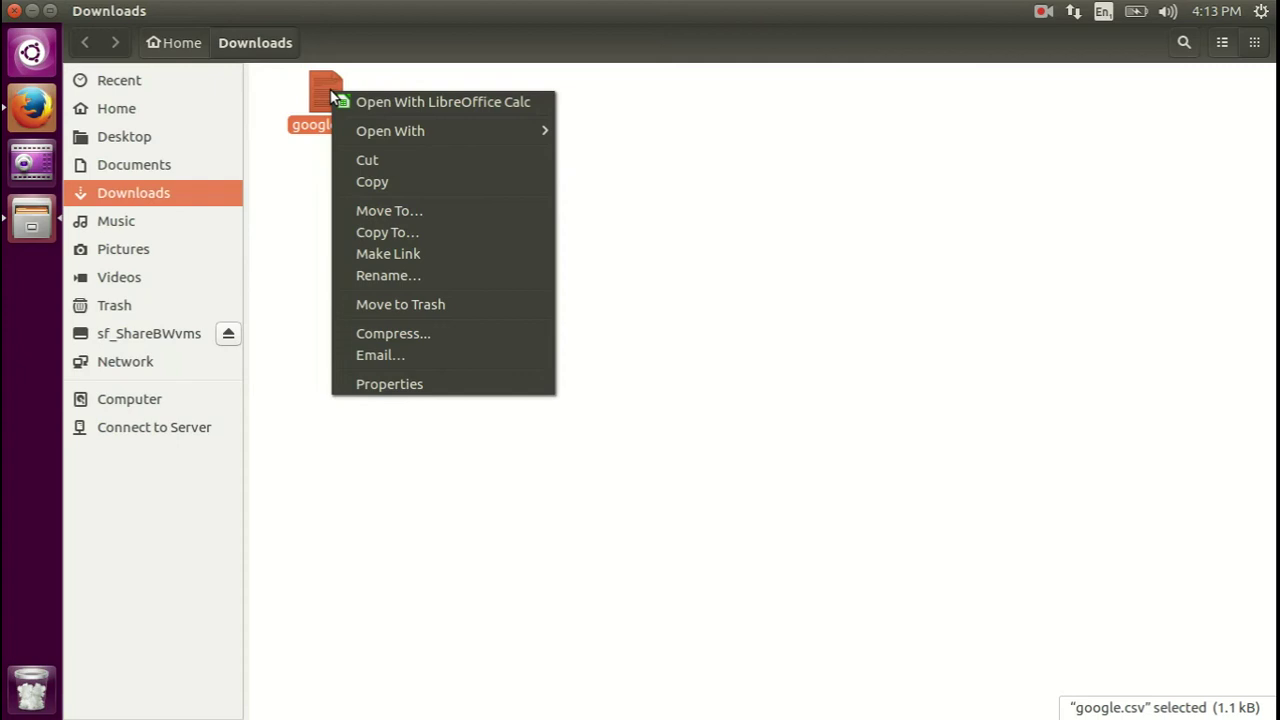
pyautogui.rightClick(329, 92)
pyautogui.rightClick(329, 92)
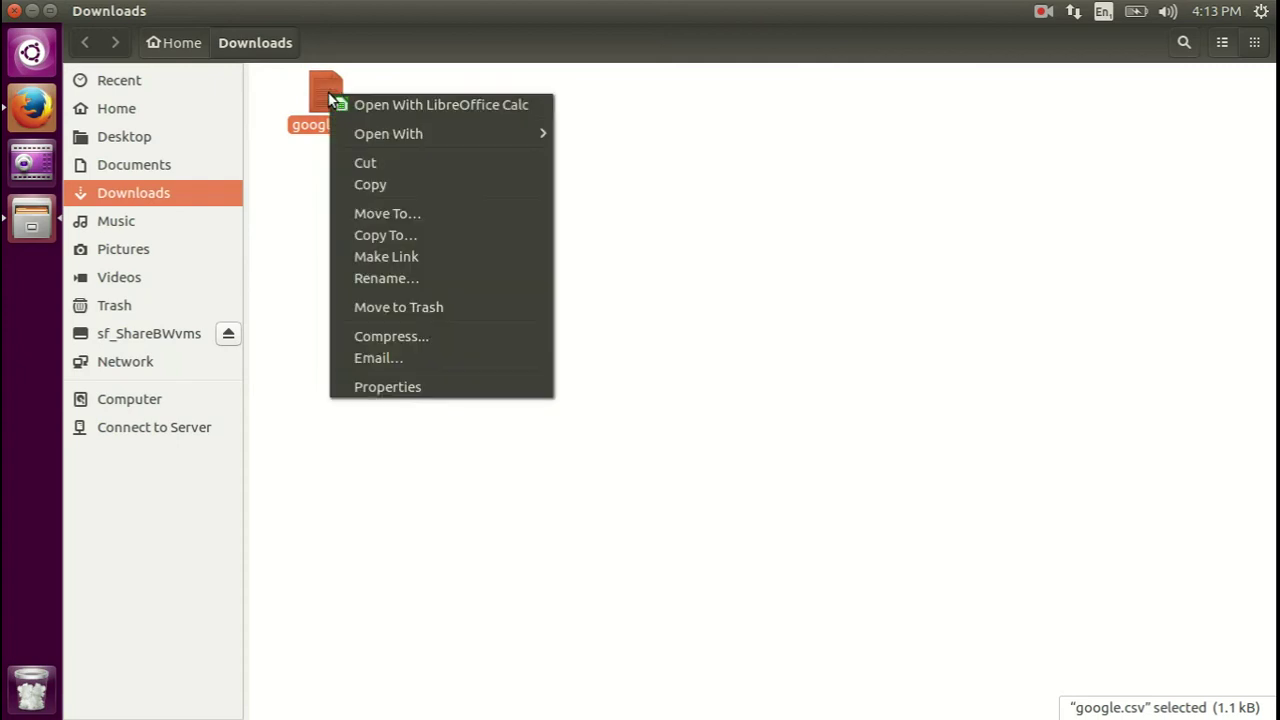
pyautogui.moveTo(402, 134)
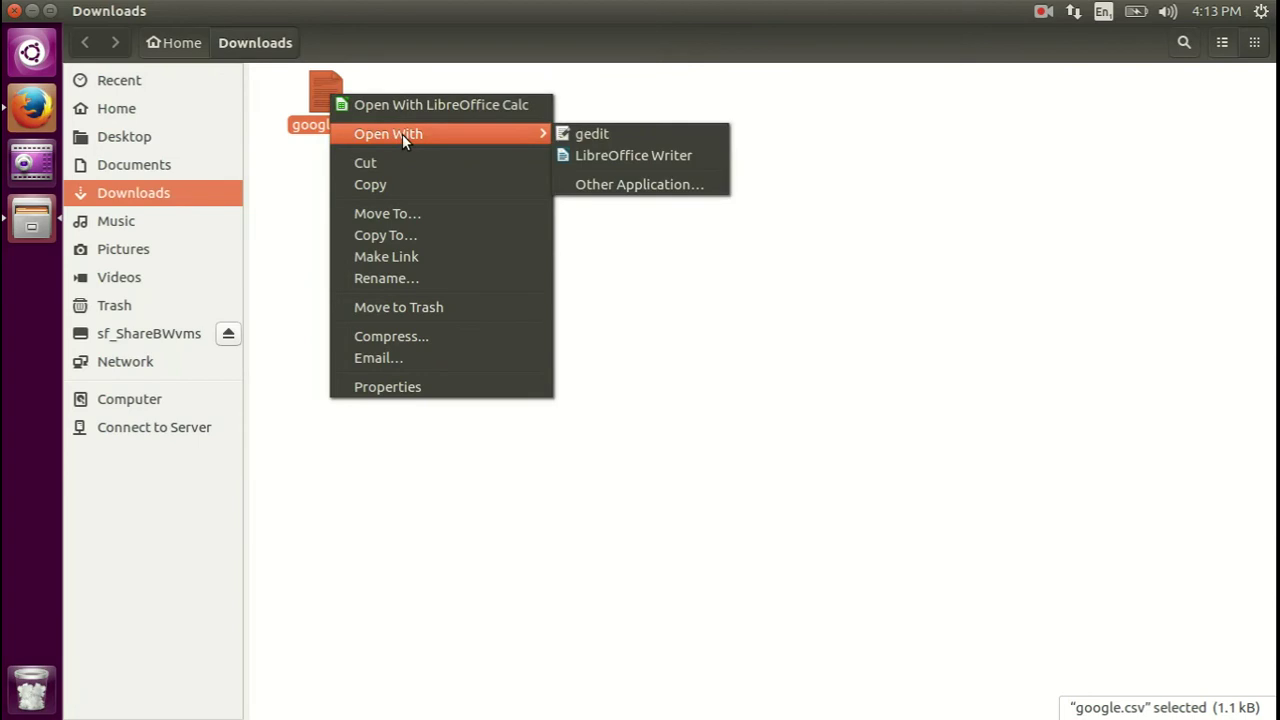
pyautogui.click(578, 133)
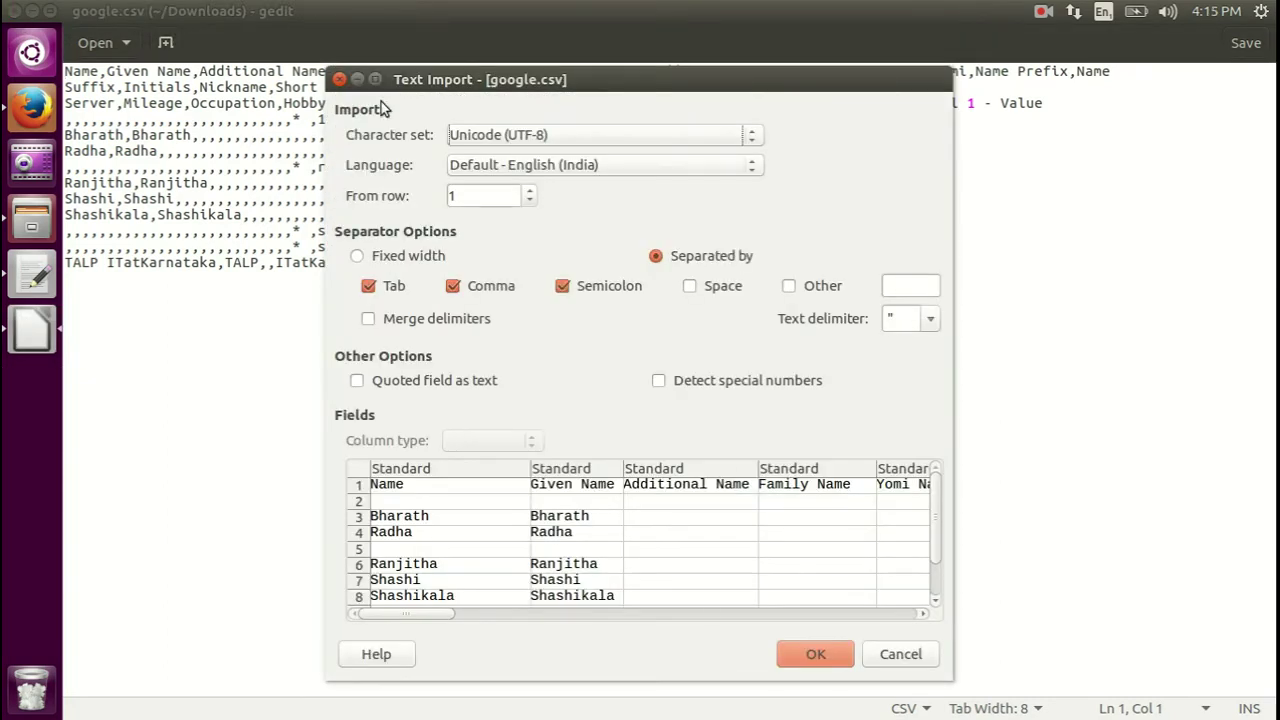
# Cancel the text import of google.csv and close the file in gedit
pyautogui.click(340, 80)
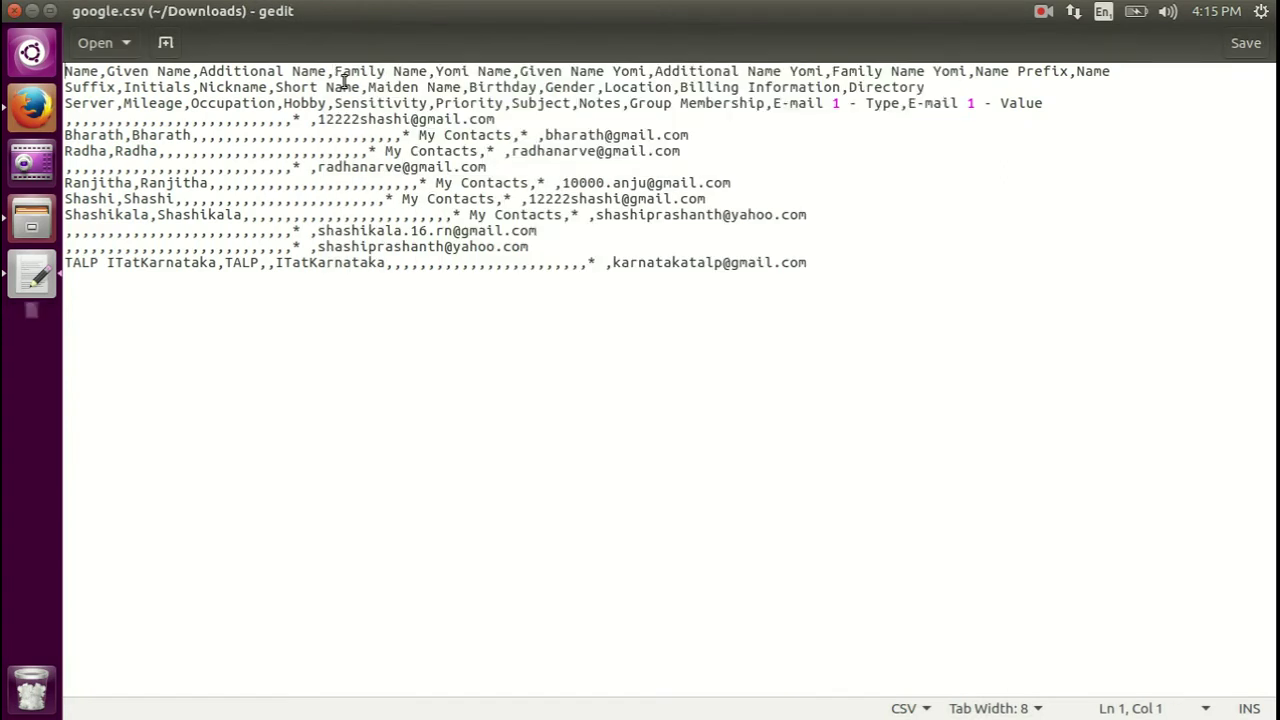
pyautogui.click(15, 11)
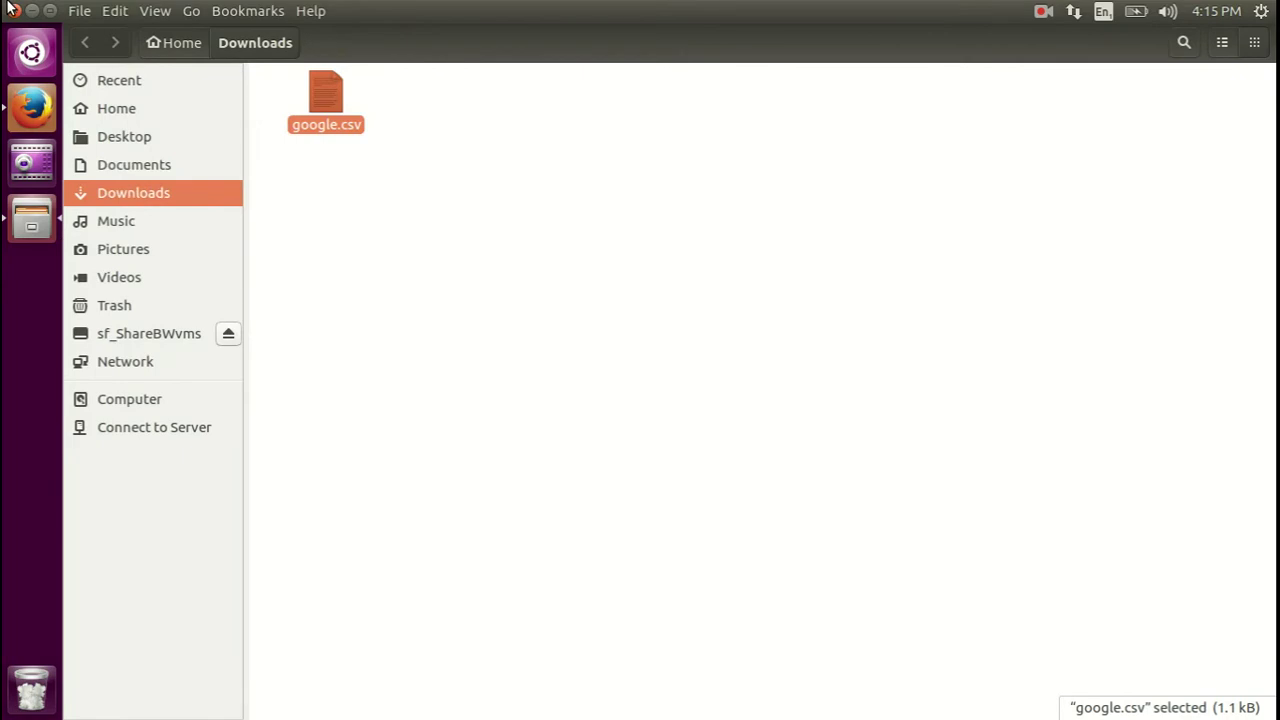
# Open google.csv from the Downloads folder in gedit to review the exported contacts, and close the file
pyautogui.rightClick(322, 93)
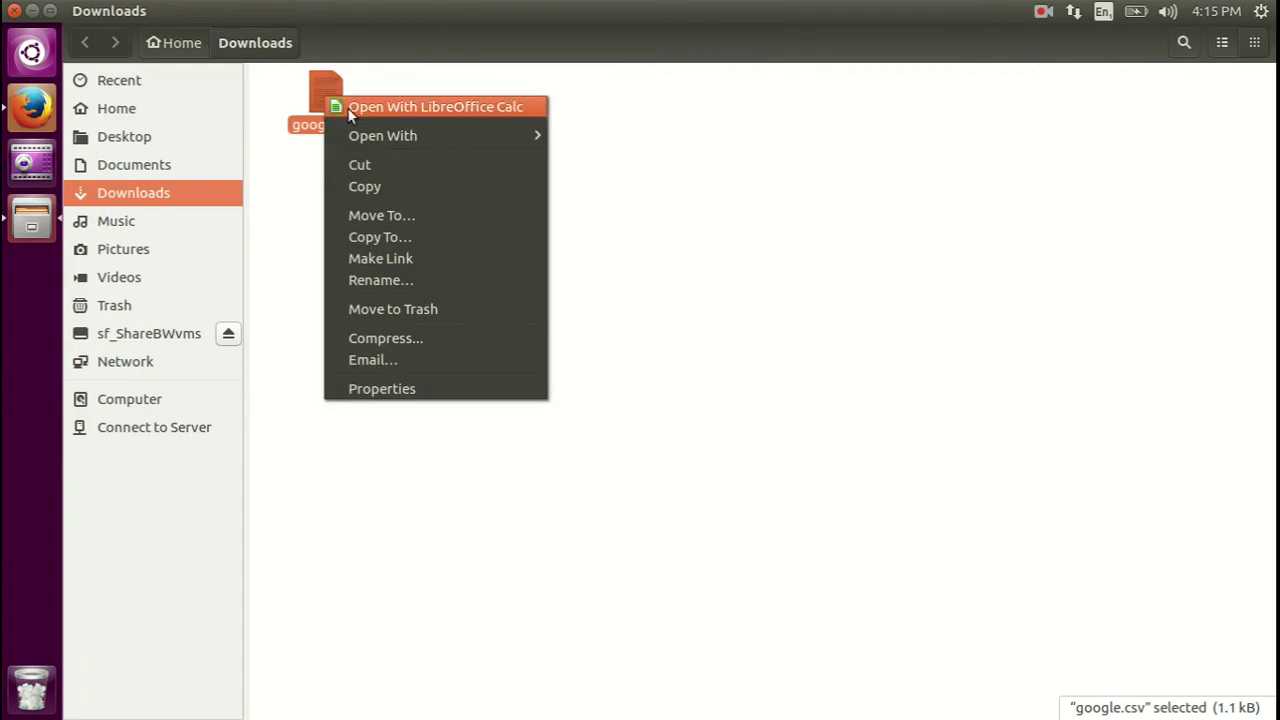
pyautogui.moveTo(379, 129)
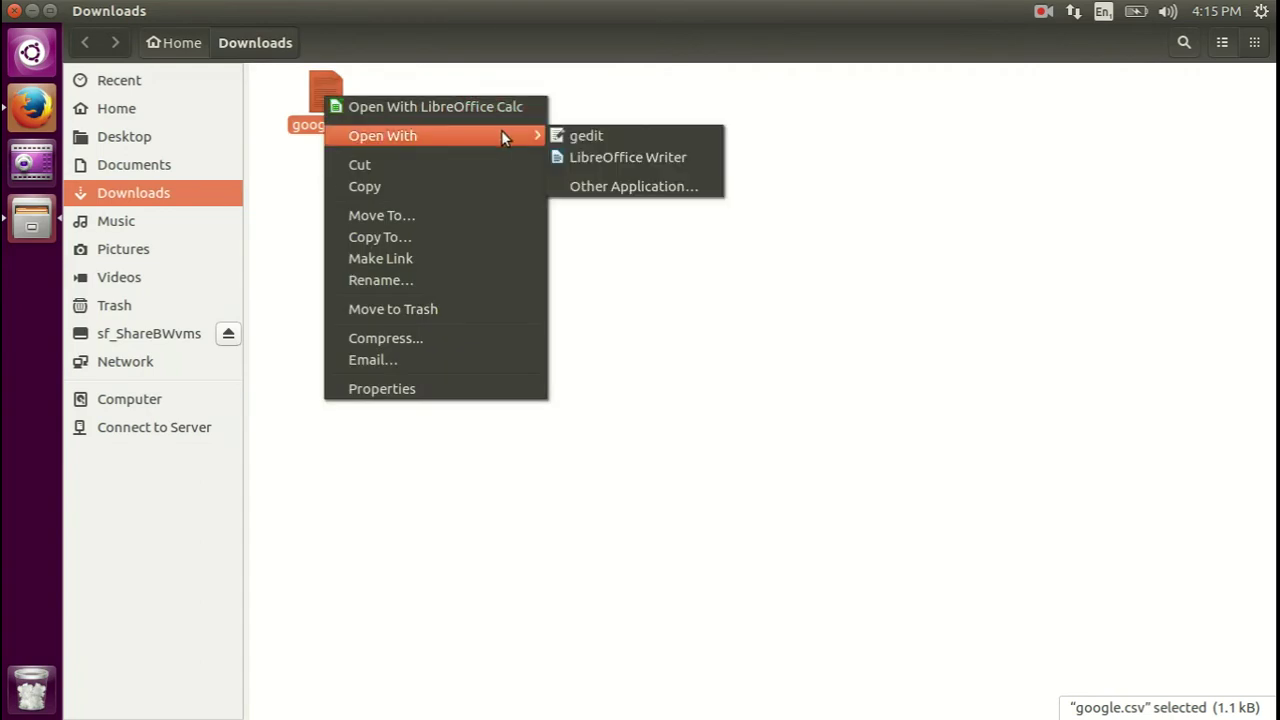
pyautogui.click(565, 135)
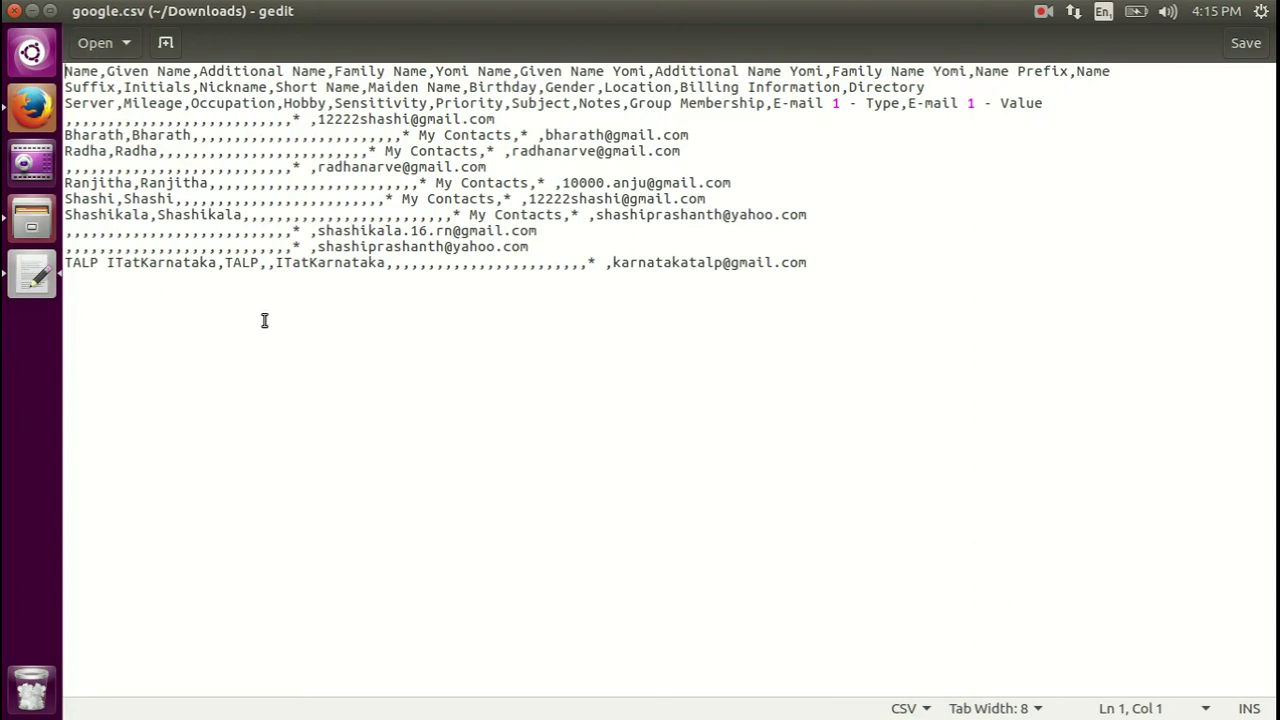
pyautogui.click(14, 11)
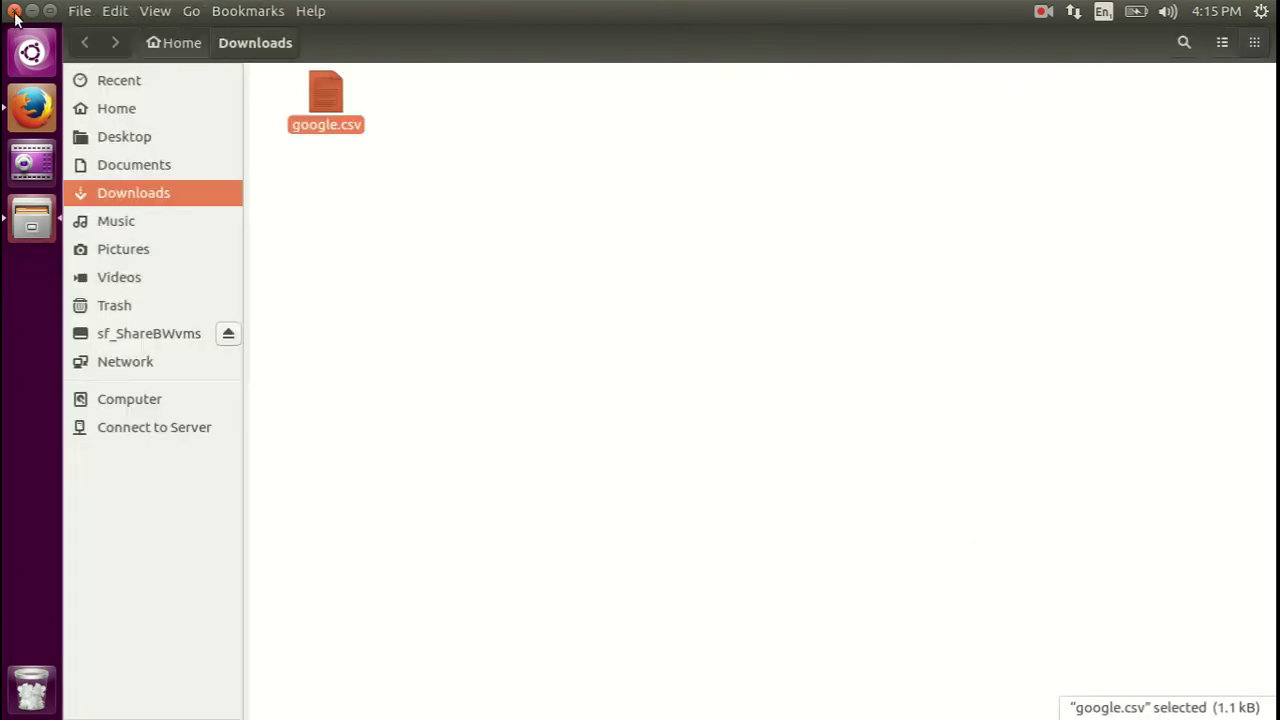
# Move google.csv from the Downloads folder to the Desktop folder
pyautogui.rightClick(328, 100)
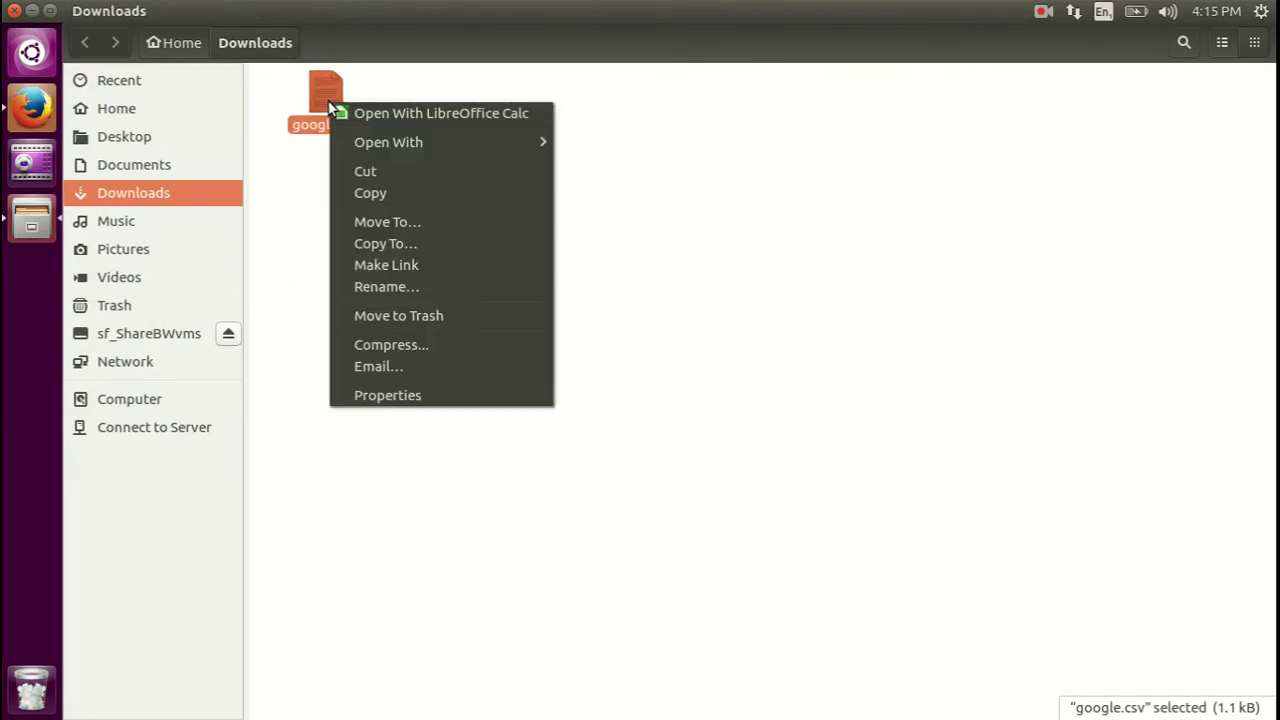
pyautogui.click(383, 175)
pyautogui.click(142, 140)
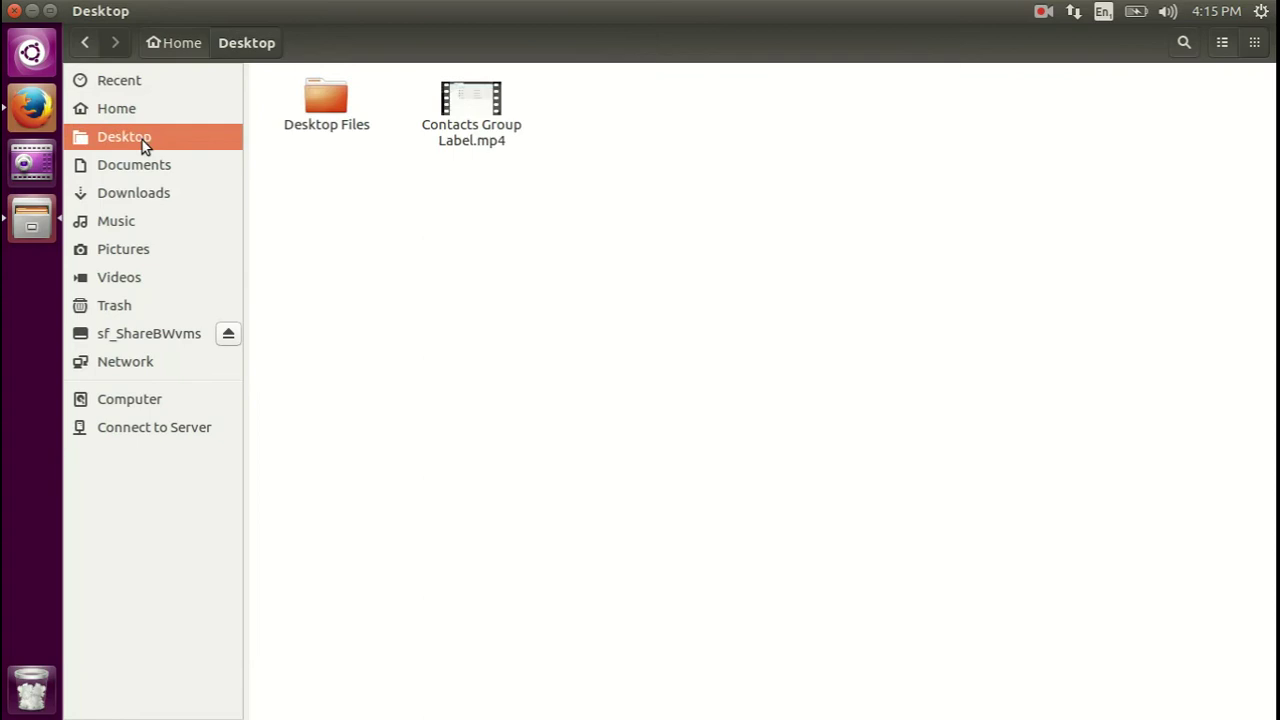
pyautogui.rightClick(365, 269)
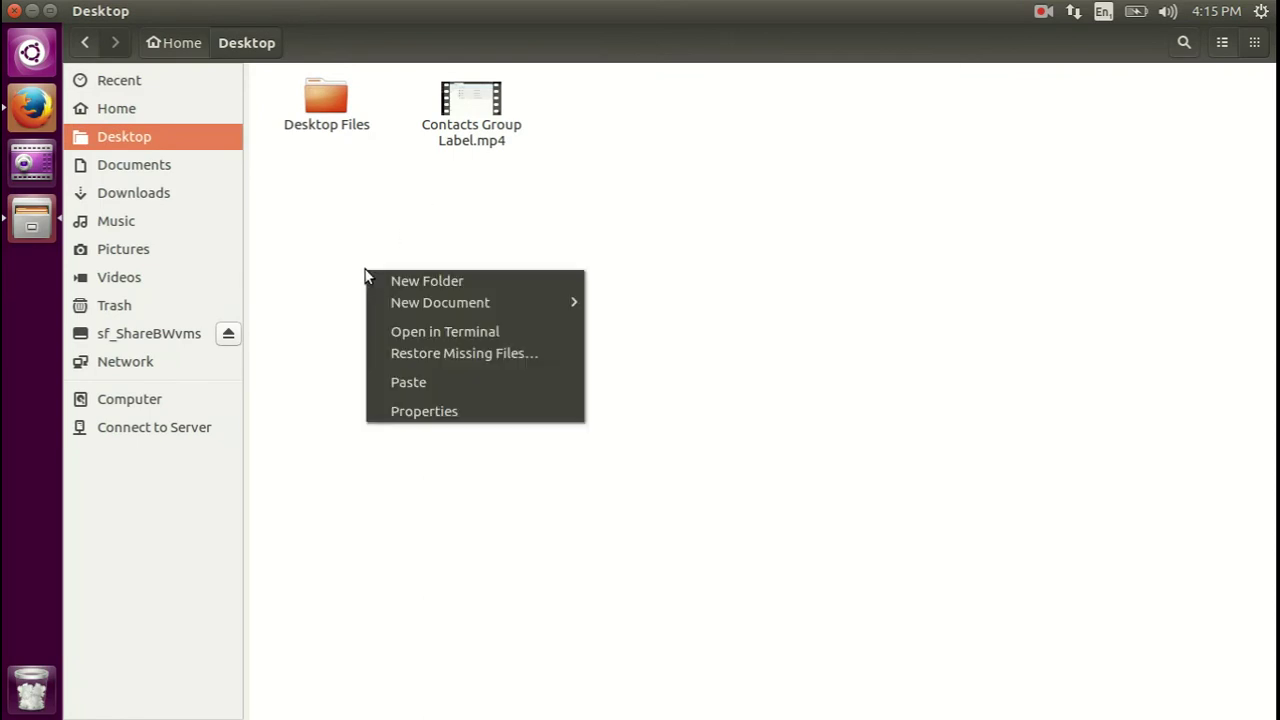
pyautogui.click(438, 380)
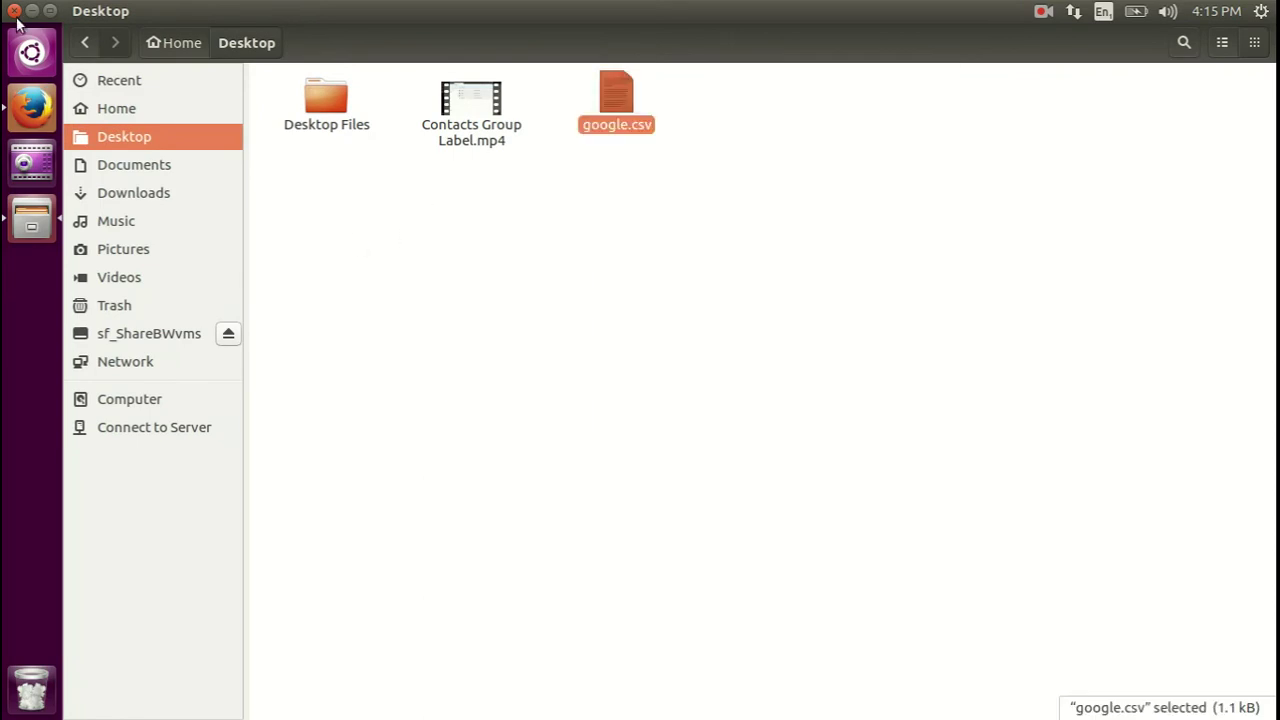
# Switch to Firefox, close the first account's old Google Contacts page, and show the second account's contacts page
pyautogui.click(32, 104)
pyautogui.click(463, 574)
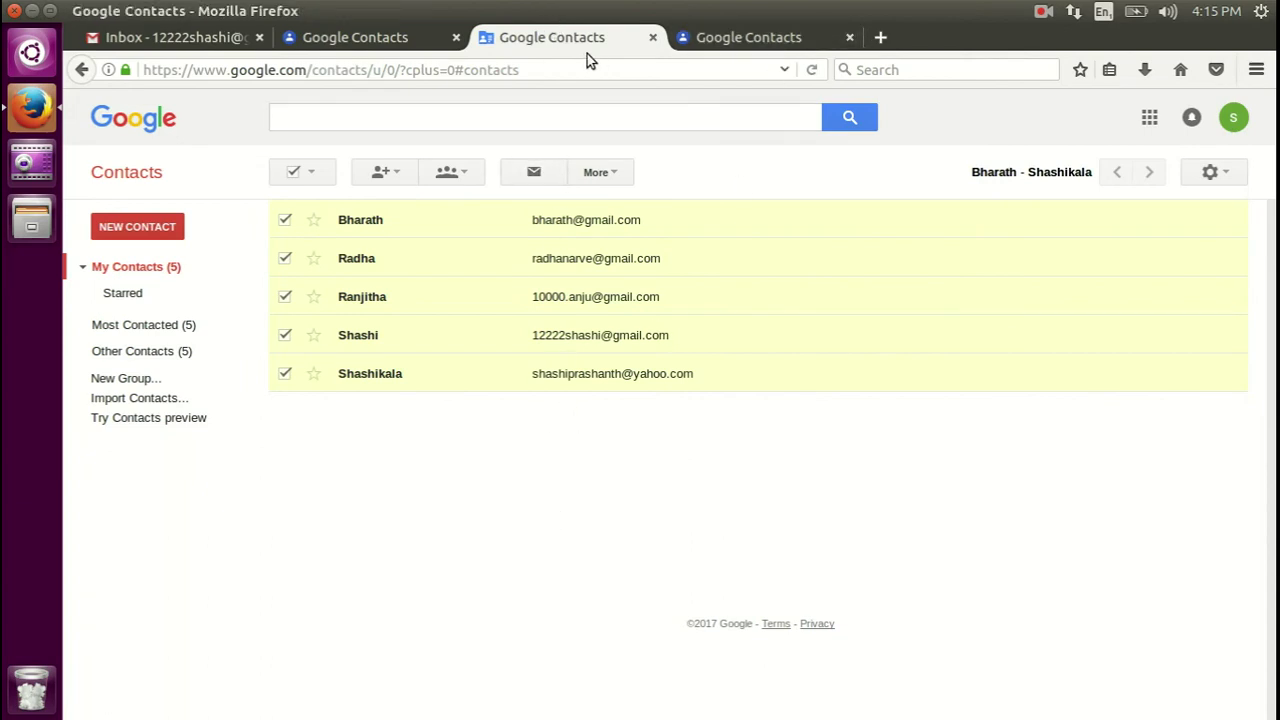
pyautogui.click(653, 38)
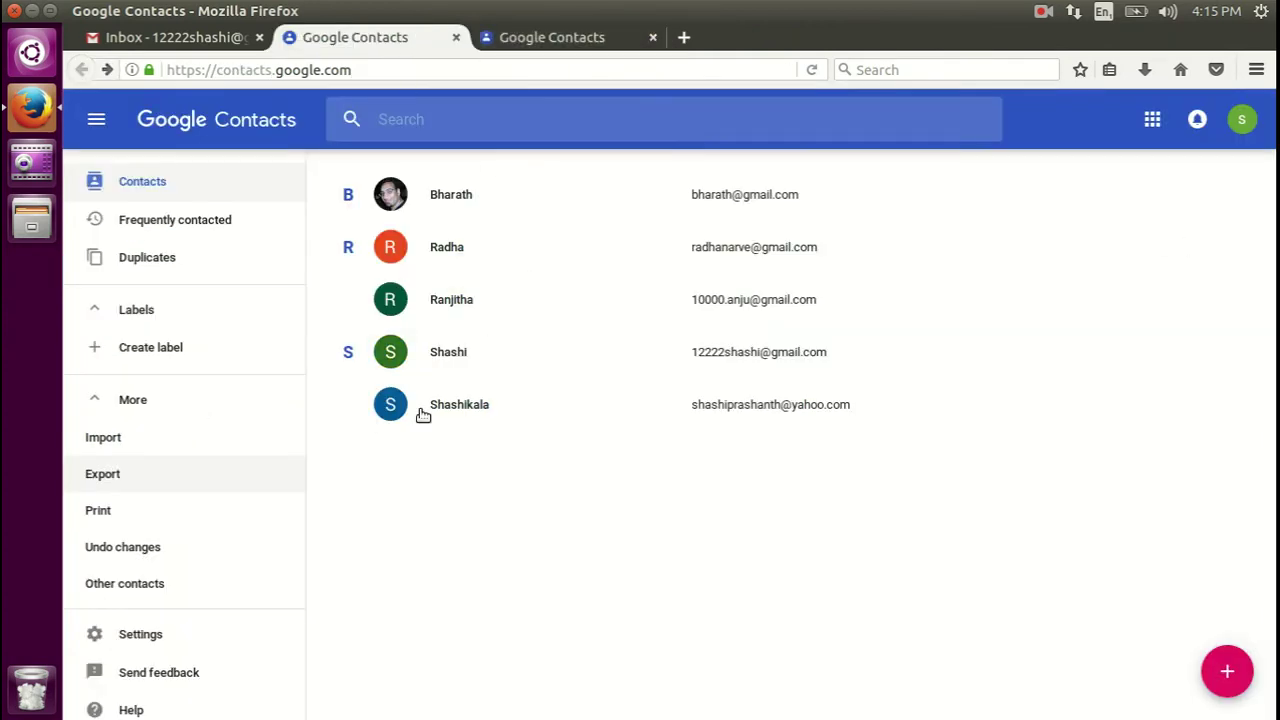
pyautogui.click(555, 37)
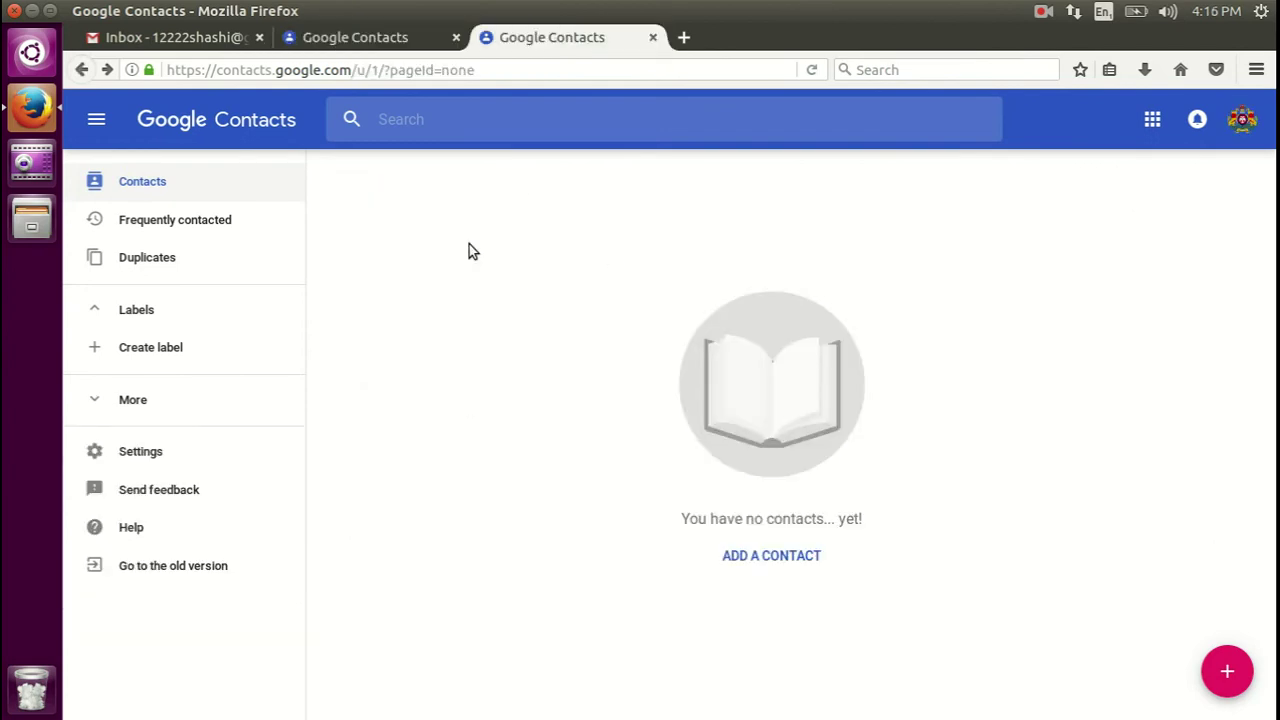
# Start a contacts import from a CSV or vCard file in the second account and continue to the old Google Contacts version
pyautogui.click(119, 403)
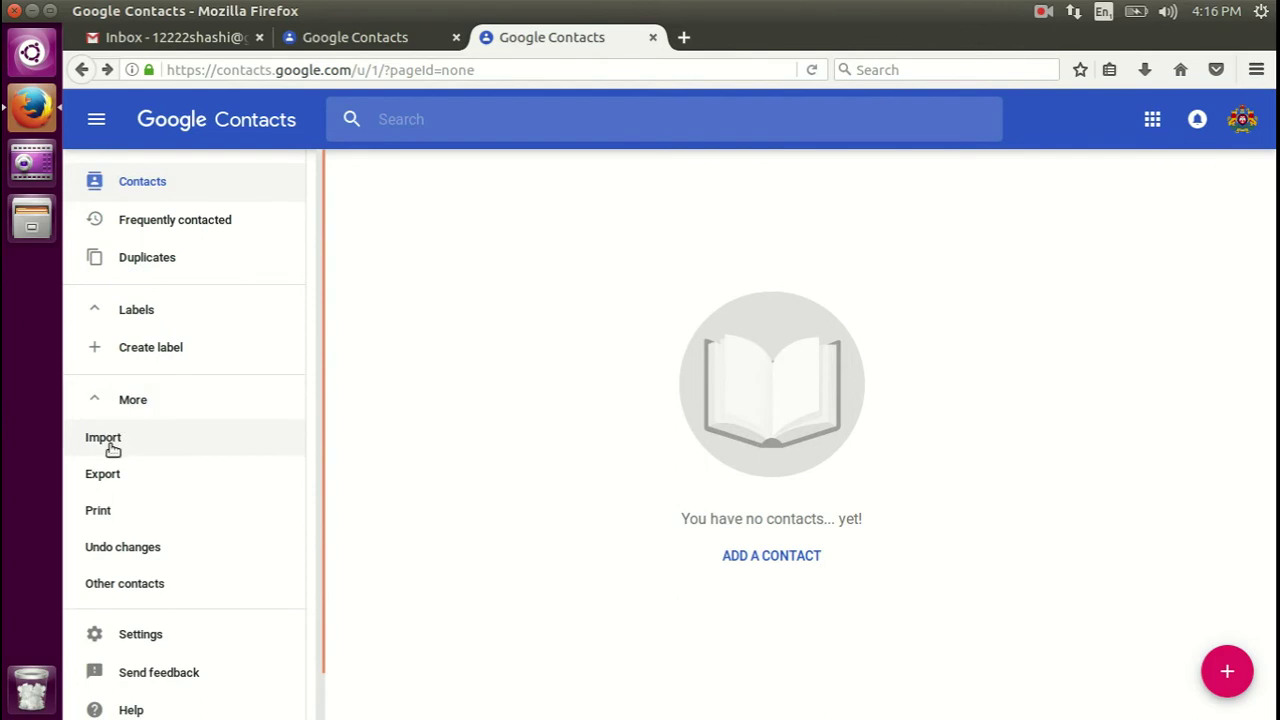
pyautogui.click(110, 446)
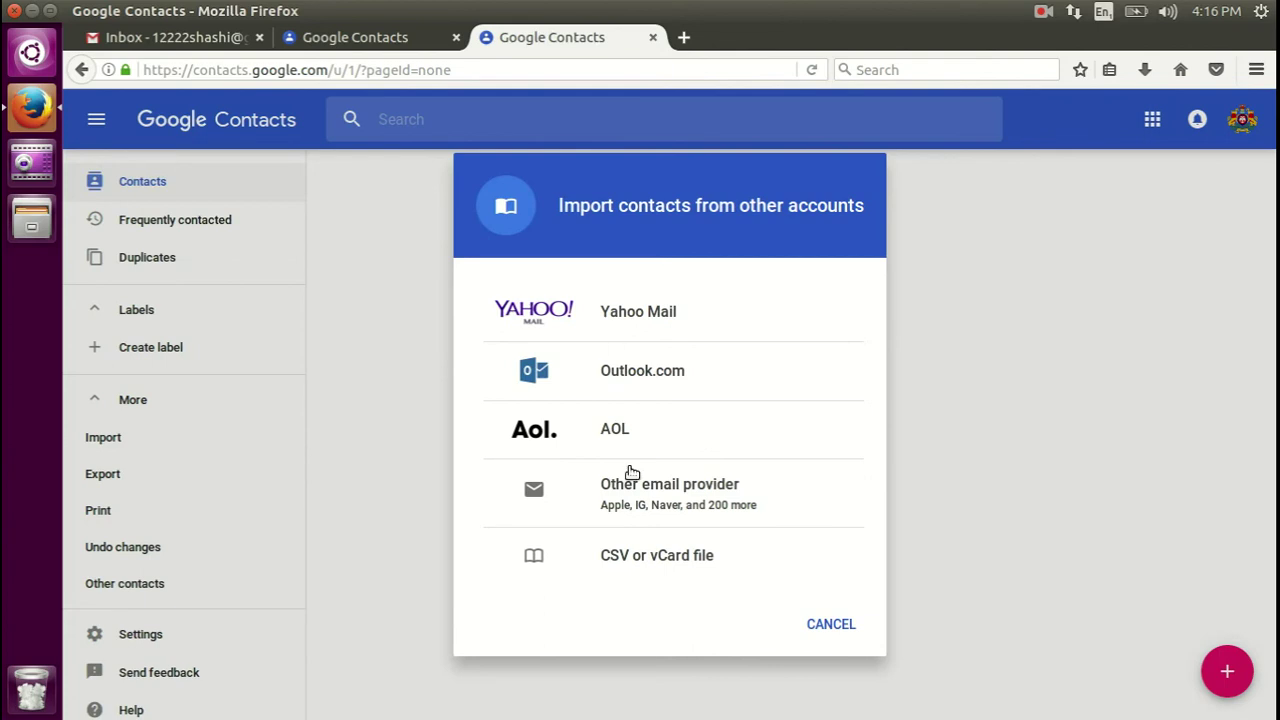
pyautogui.click(640, 560)
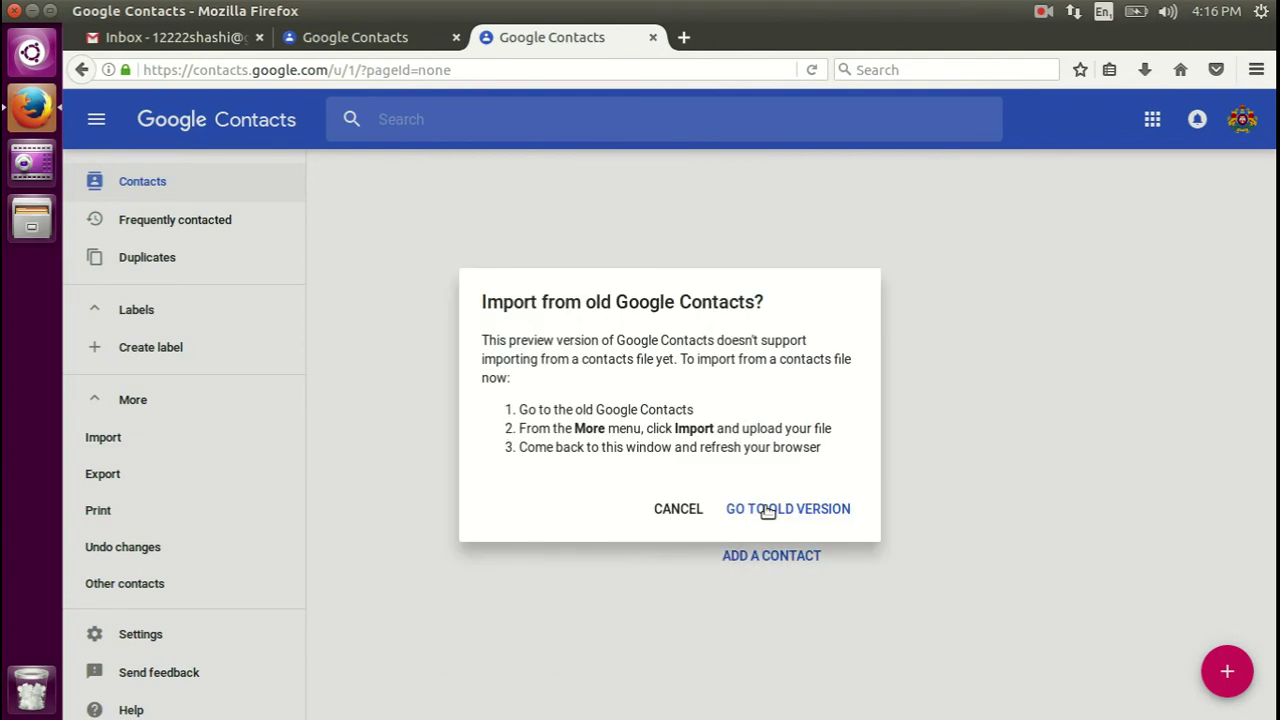
pyautogui.click(767, 510)
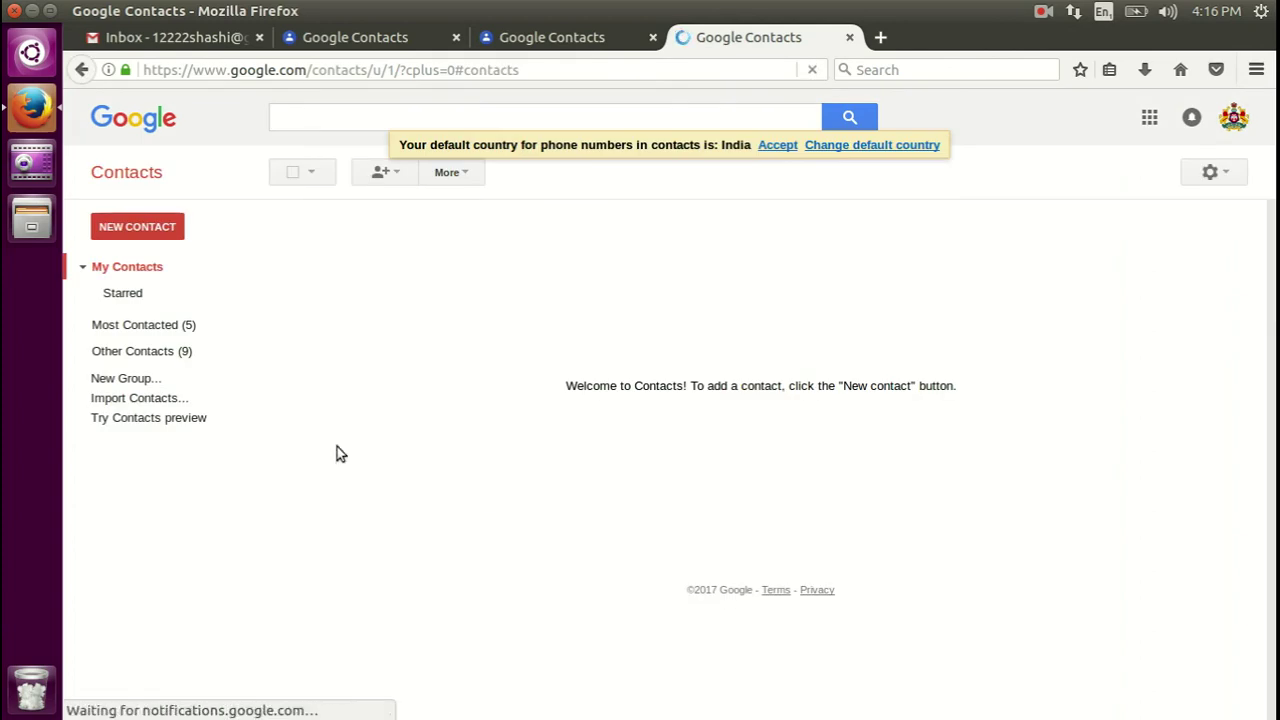
# Import the contacts from google.csv on the Desktop into the second account
pyautogui.click(147, 401)
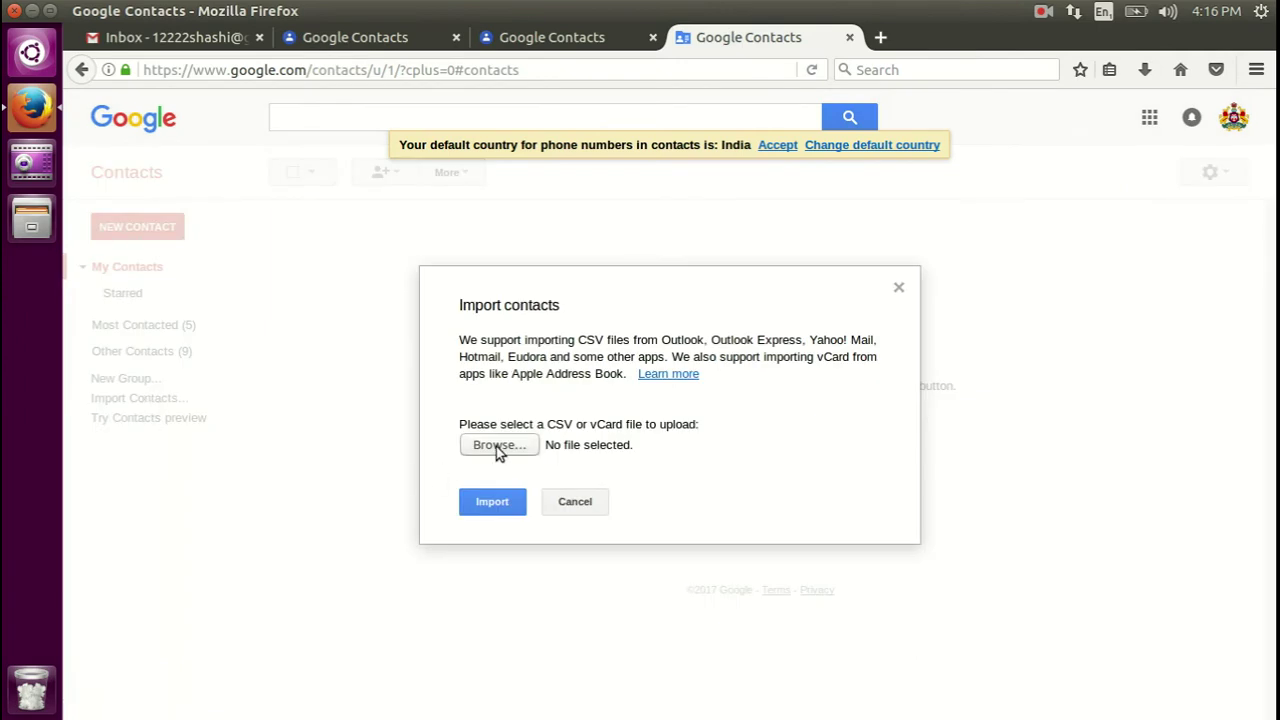
pyautogui.click(497, 446)
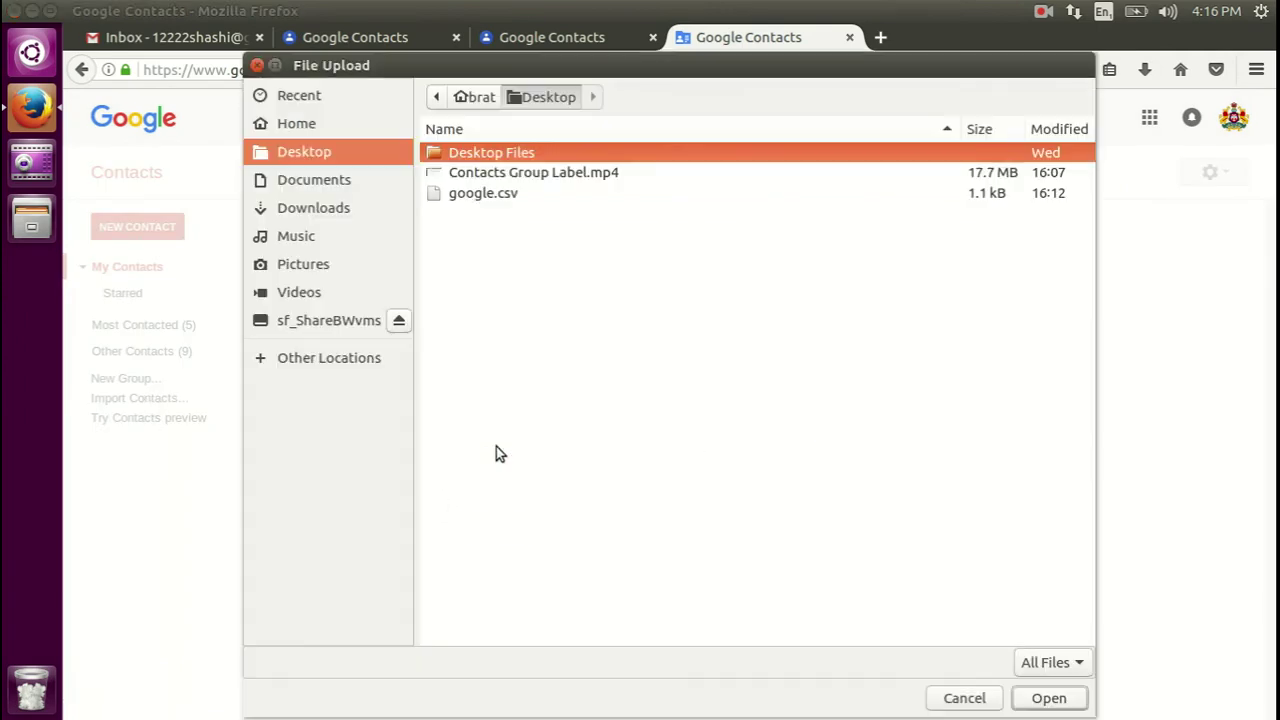
pyautogui.click(496, 197)
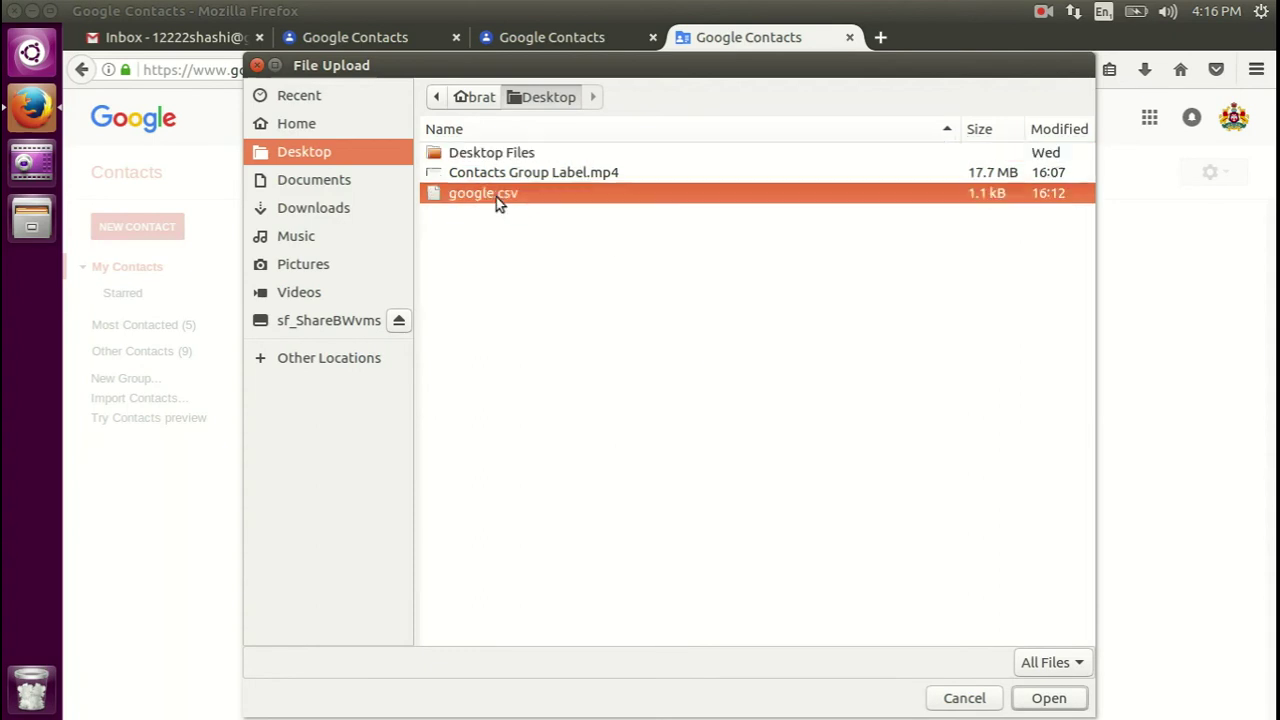
pyautogui.click(1049, 698)
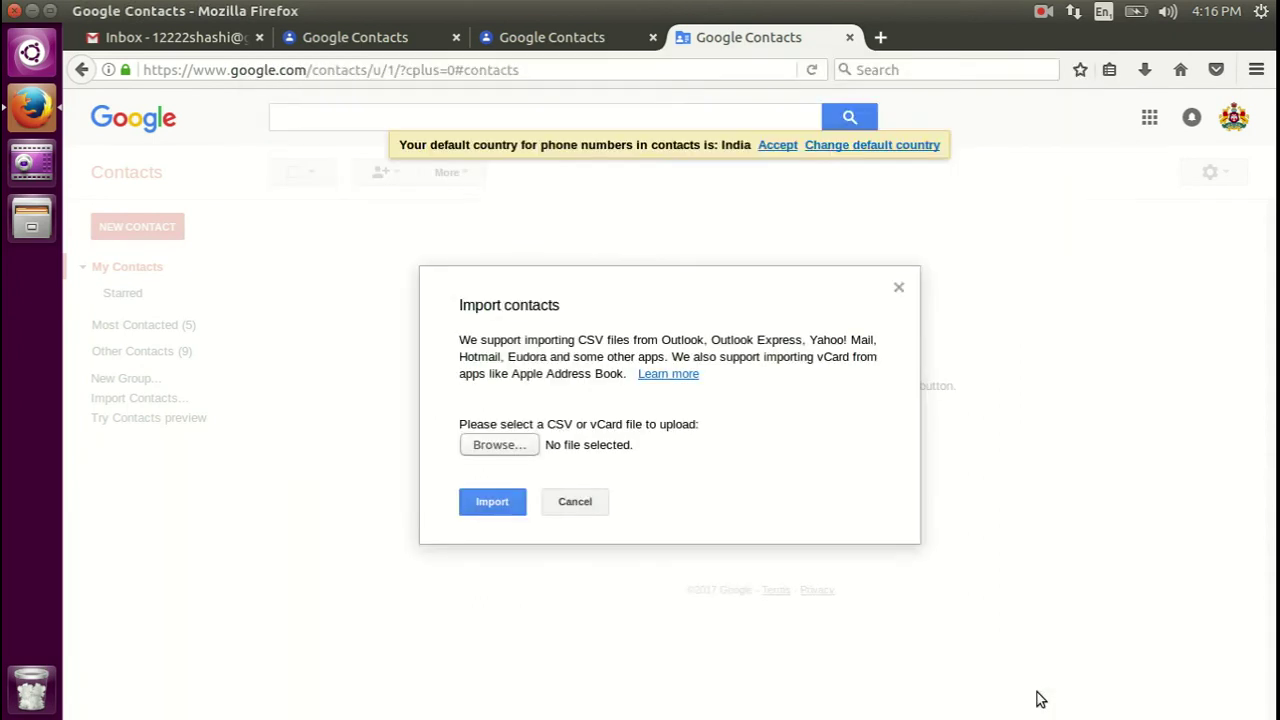
pyautogui.click(508, 508)
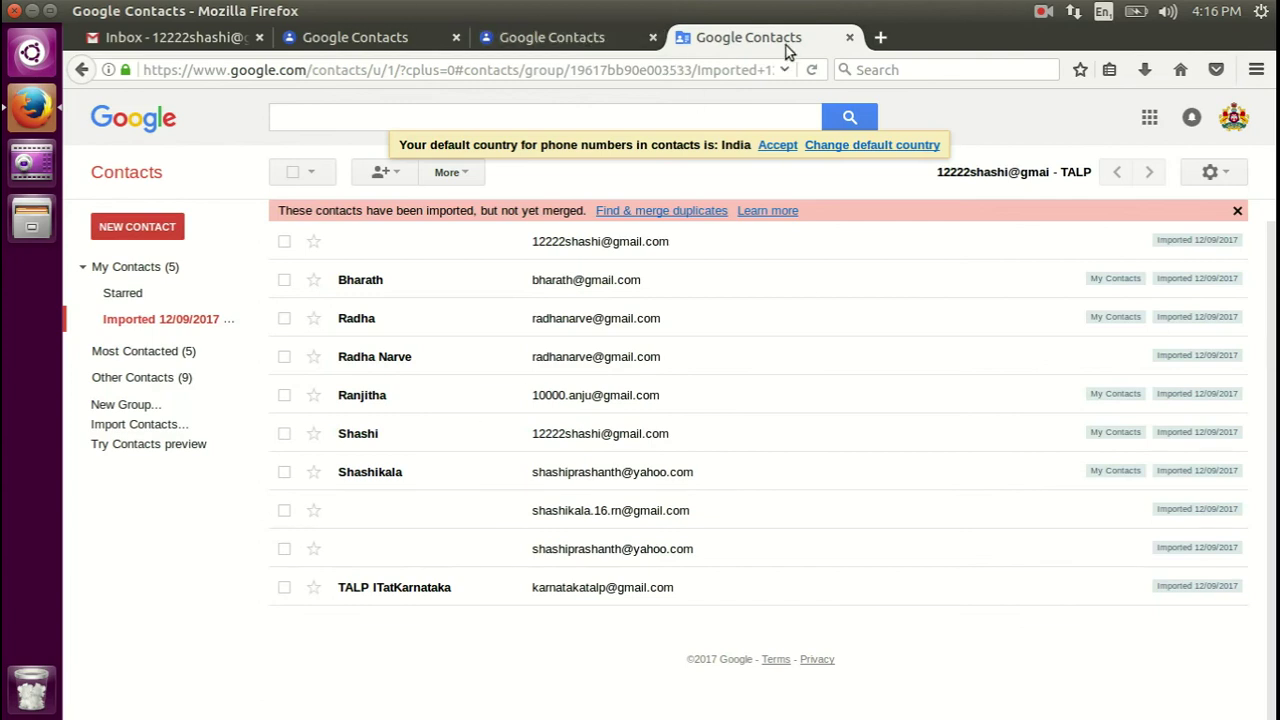
# Close the old-version page and reload the second account's contacts to compare them with the first account's list
pyautogui.click(395, 37)
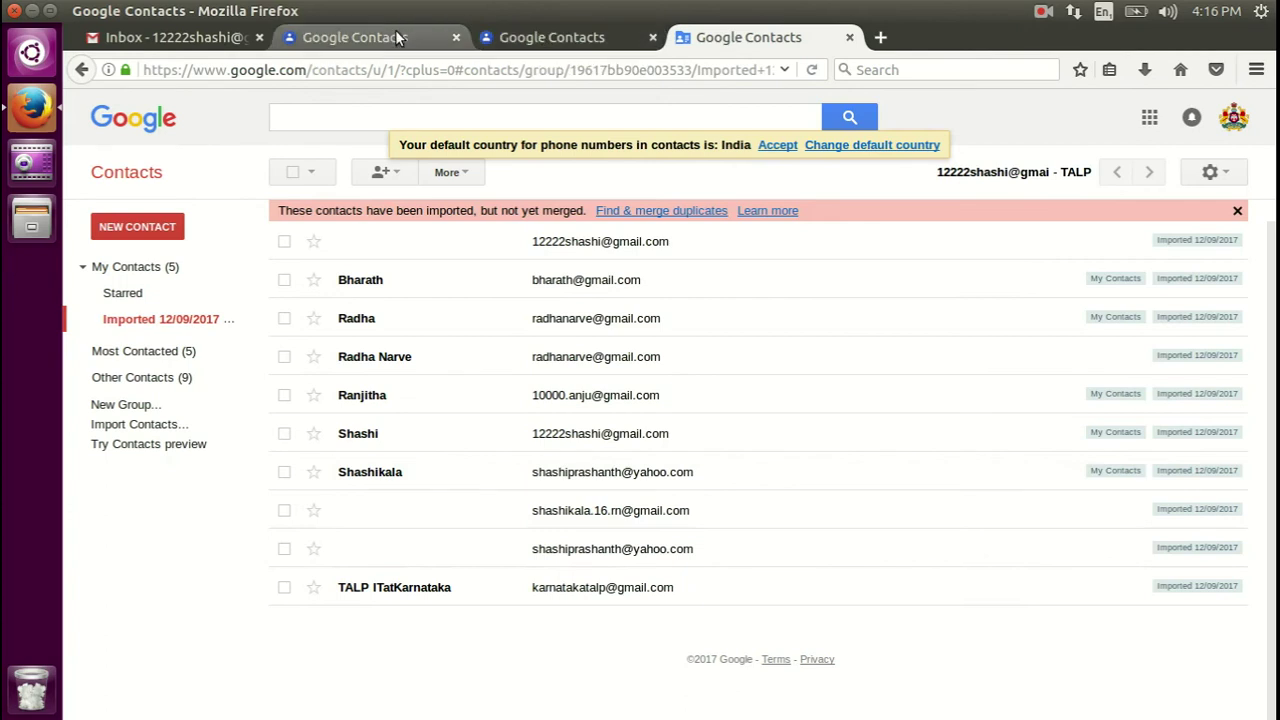
pyautogui.click(742, 40)
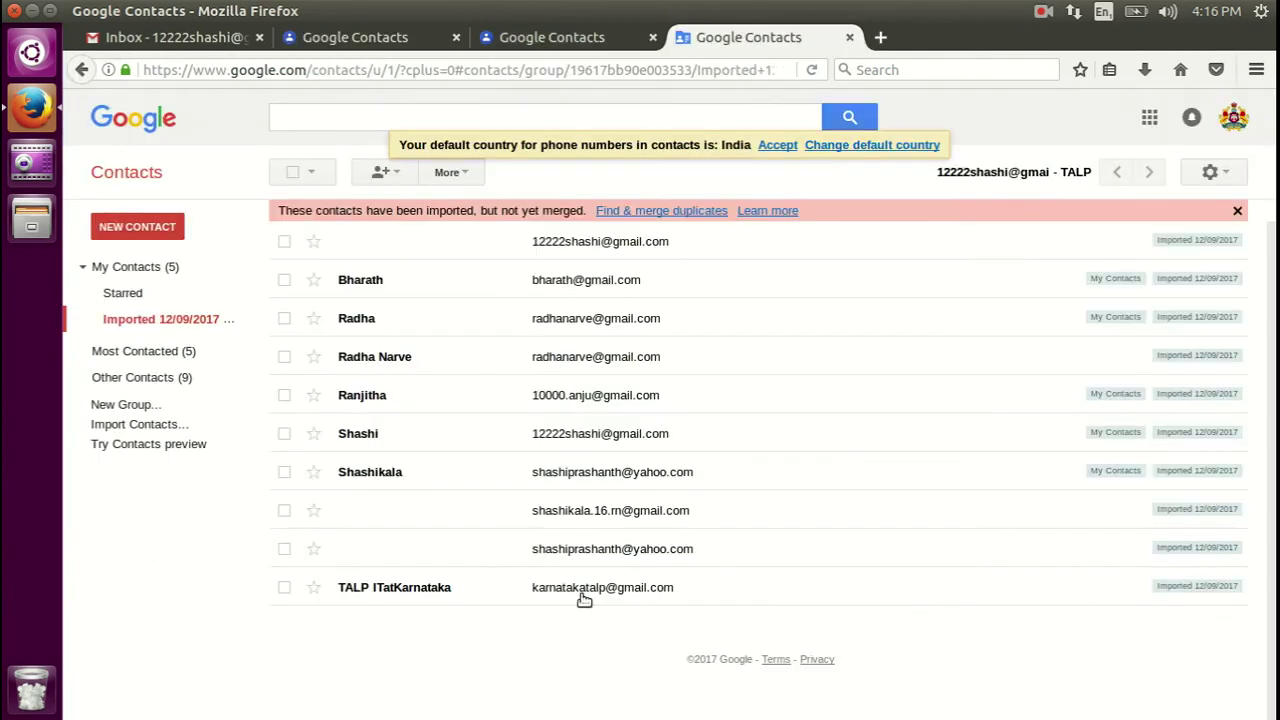
pyautogui.click(850, 37)
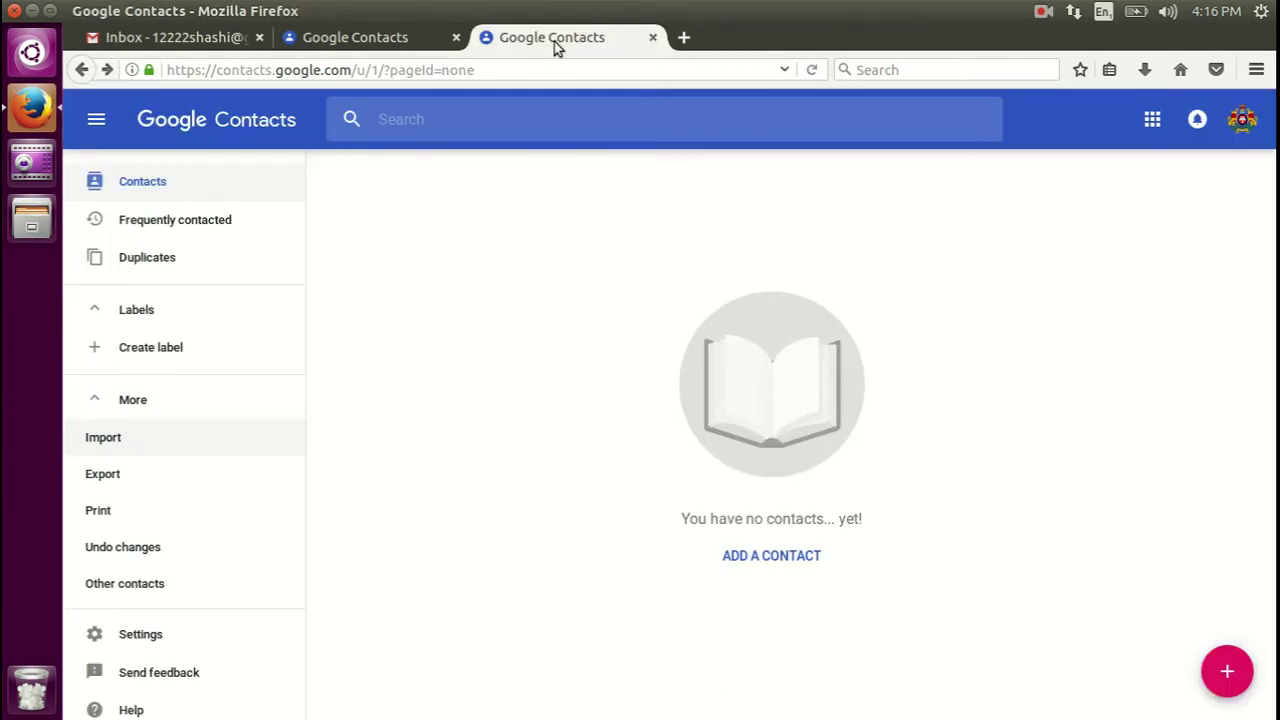
pyautogui.click(813, 67)
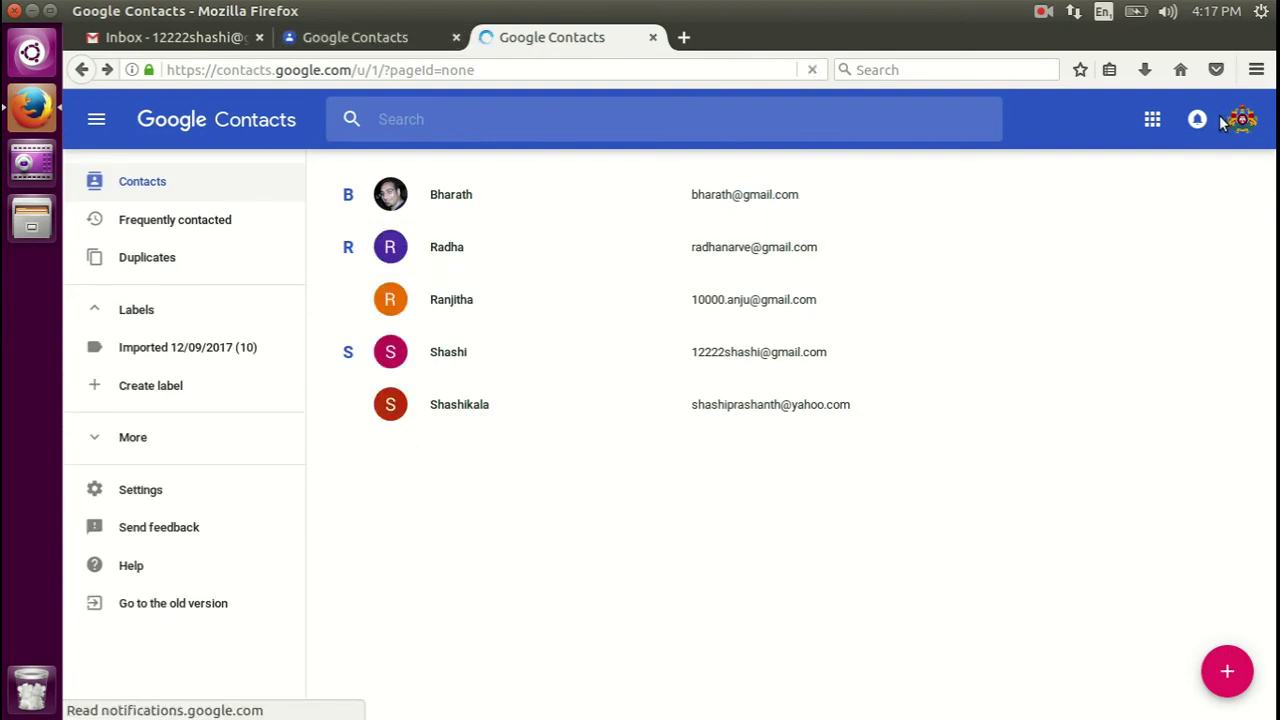
pyautogui.click(397, 37)
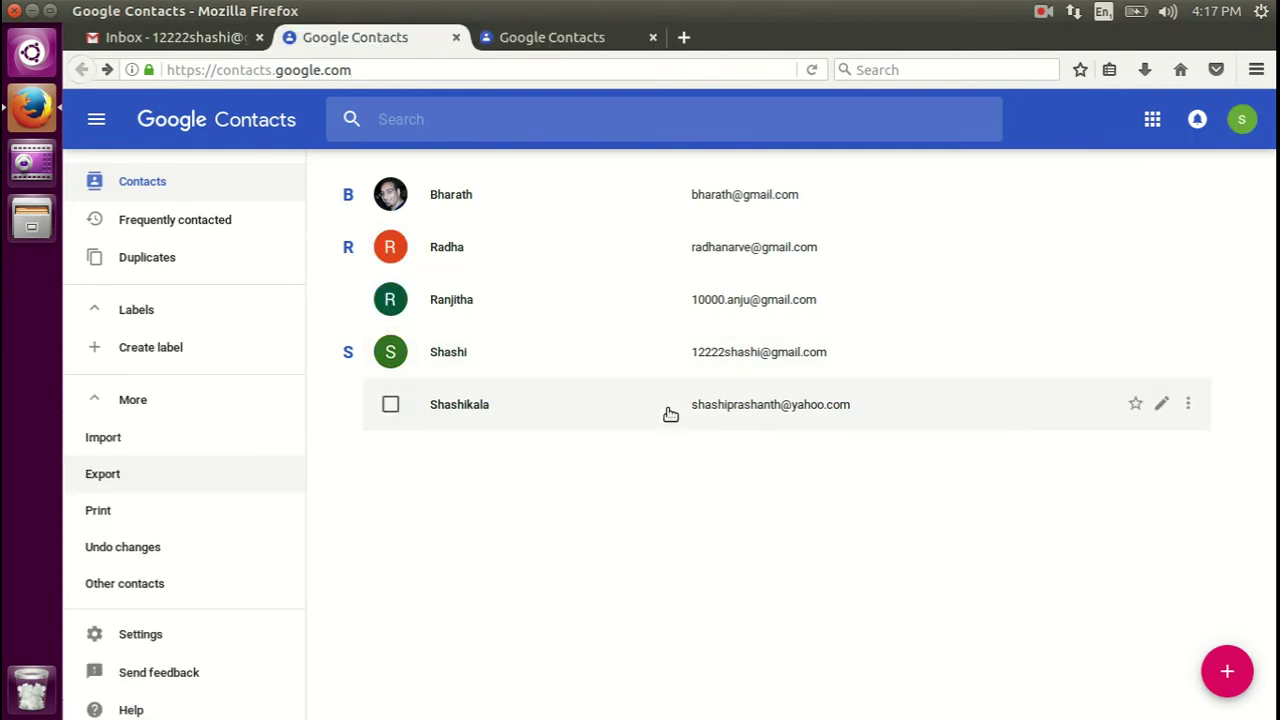